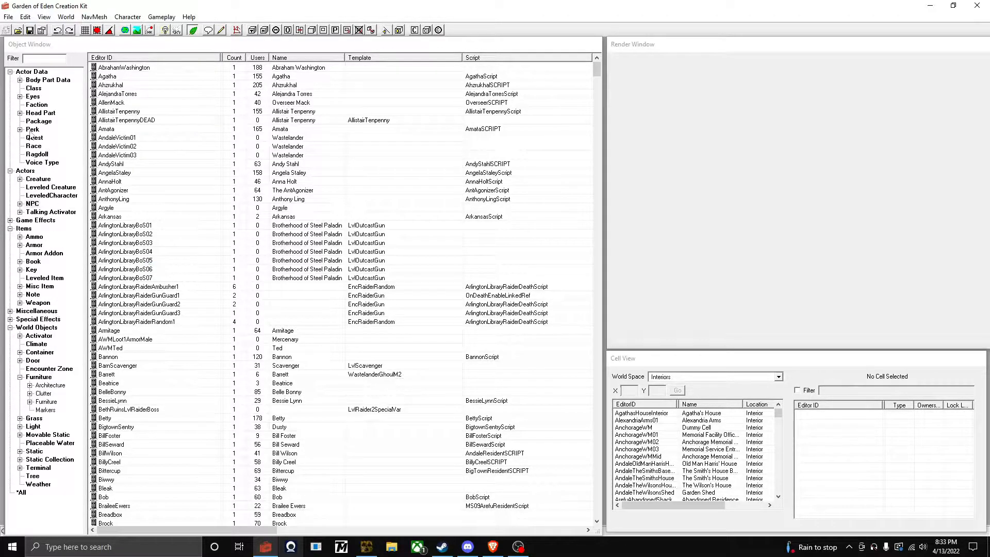
- Create a new blank NPC record from the Actors list in the Object Window
click(23, 171)
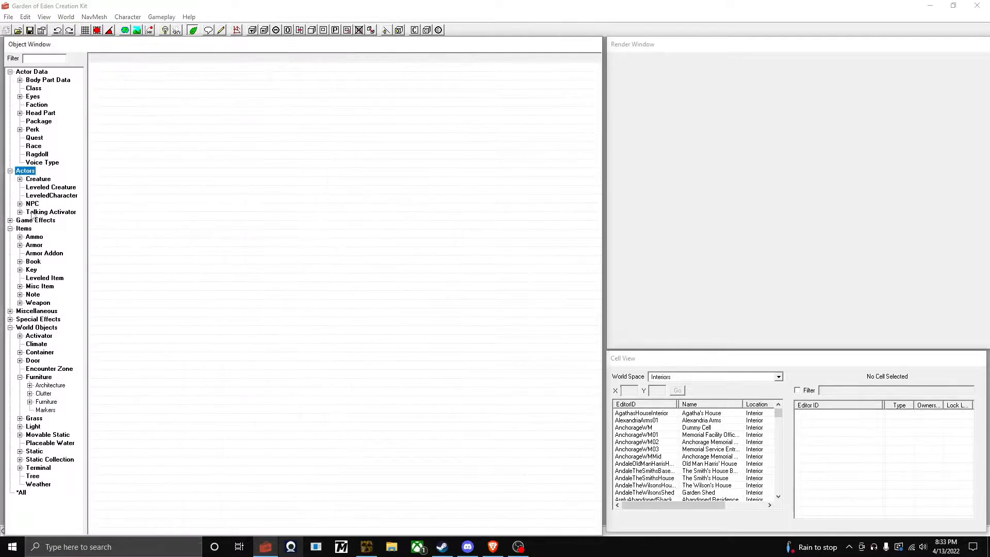
right_click(140, 190)
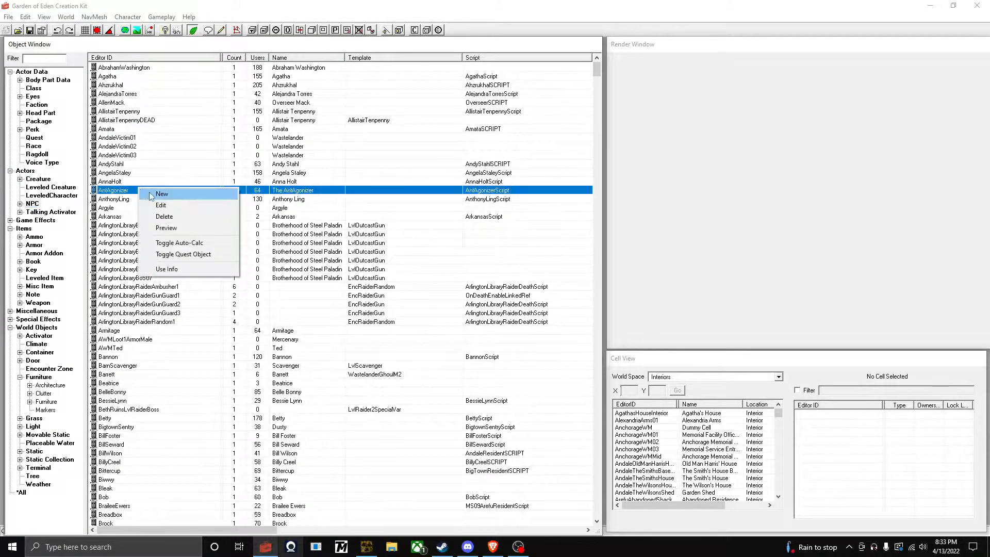
click(161, 195)
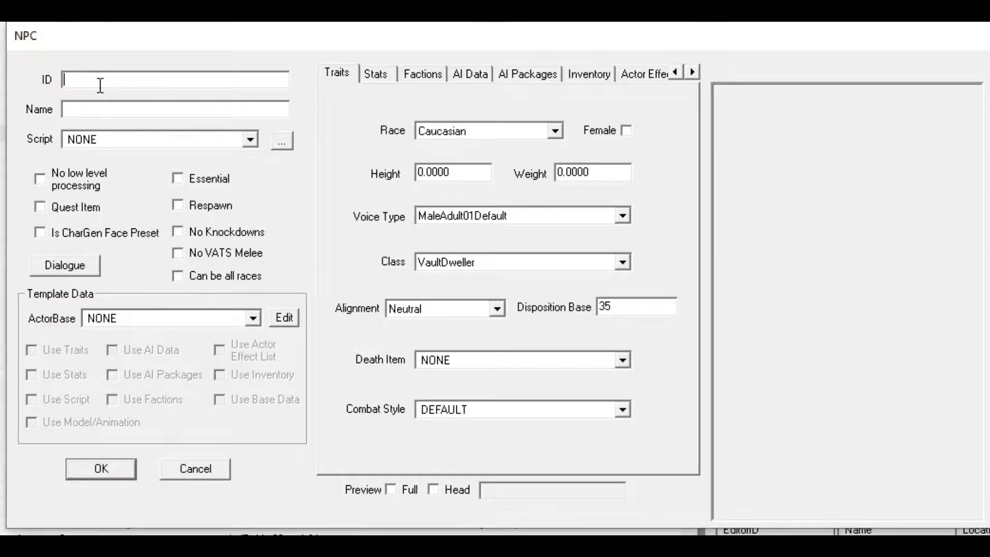
text(Poe)
text(AlP)
- Give the NPC the ID 'Poey' and the name 'Poey', correcting stray typos
key(BackSpace)
key(BackSpace)
key(BackSpace)
text(Ch)
text(aracte)
click(102, 112)
text(Poe)
drag(108, 111, 70, 111)
click(87, 110)
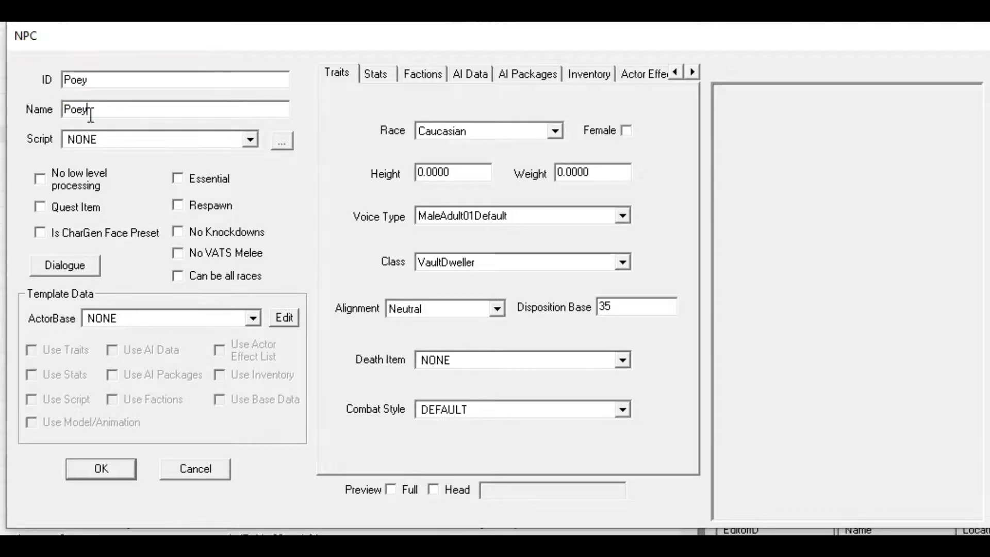
double_click(89, 110)
click(90, 110)
double_click(91, 111)
click(89, 111)
text(A)
key(BackSpace)
- Enable the head preview, briefly try Full, and rotate Poey's head to a side profile
click(433, 489)
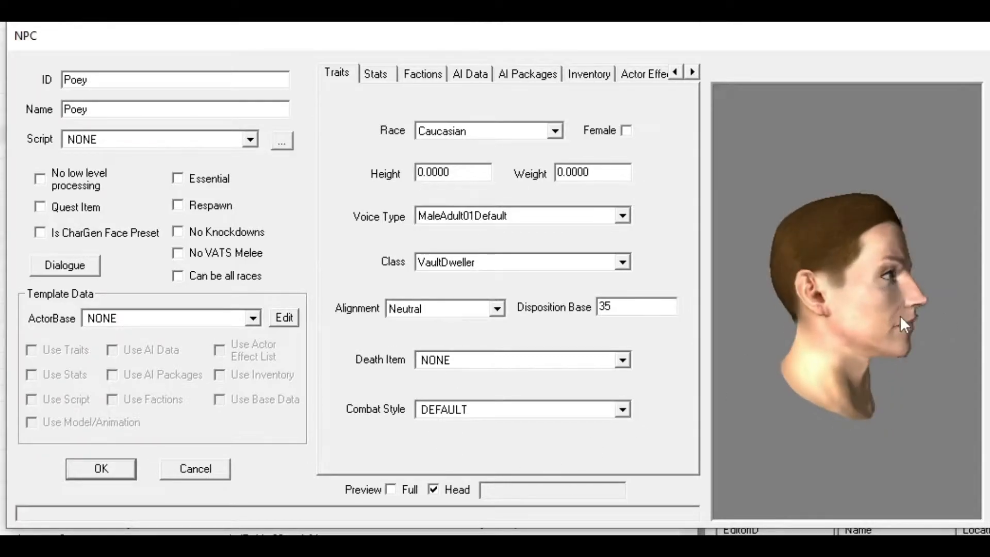
click(391, 490)
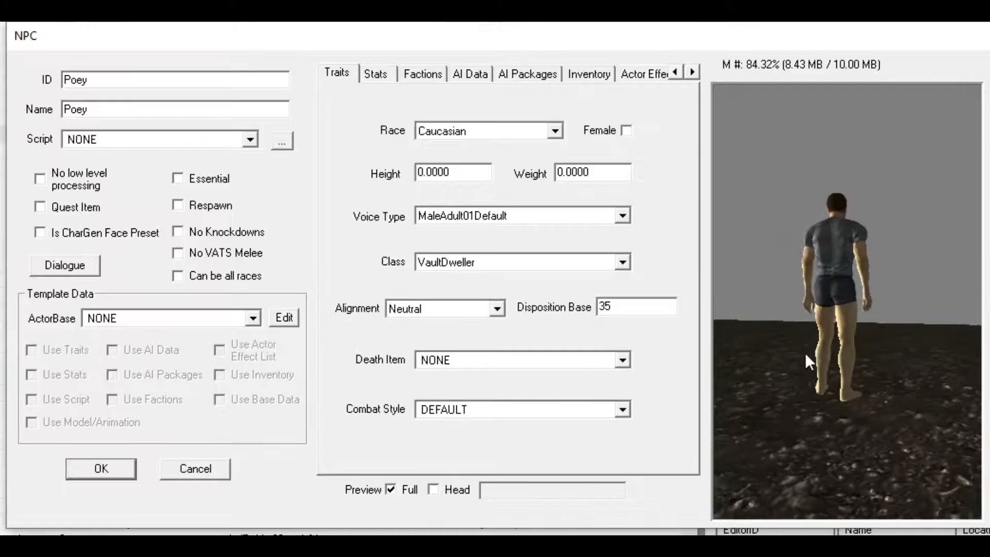
click(454, 495)
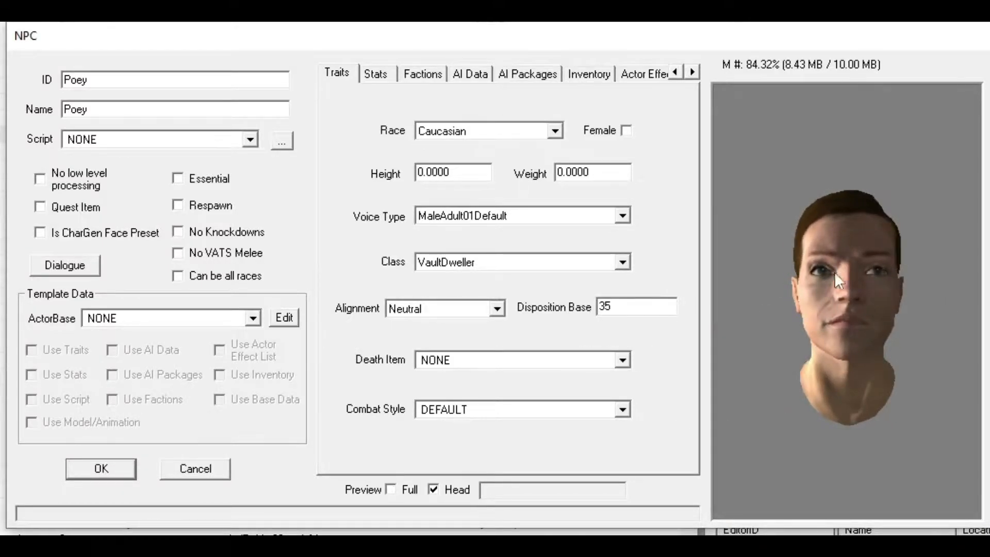
scroll(842, 209, up, 2)
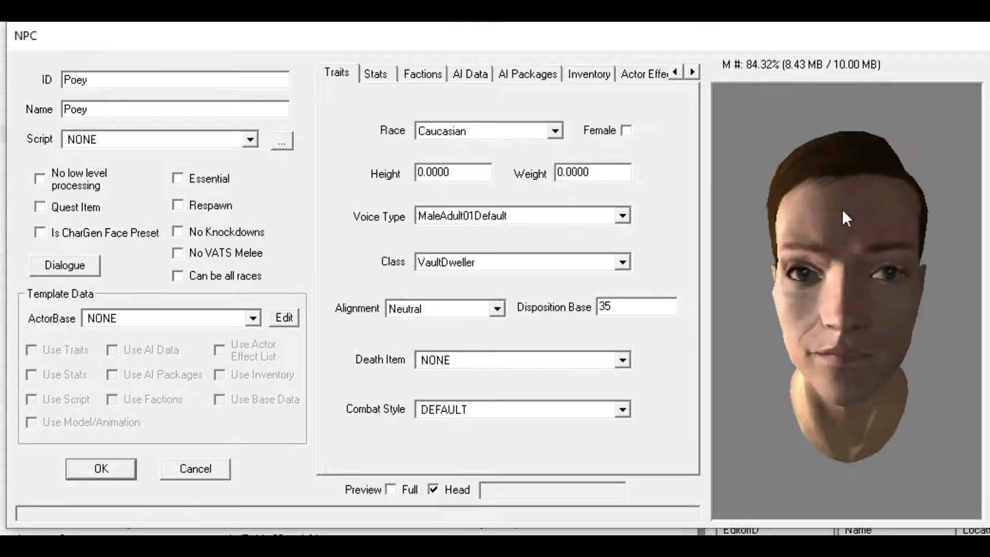
drag(843, 211, 872, 228)
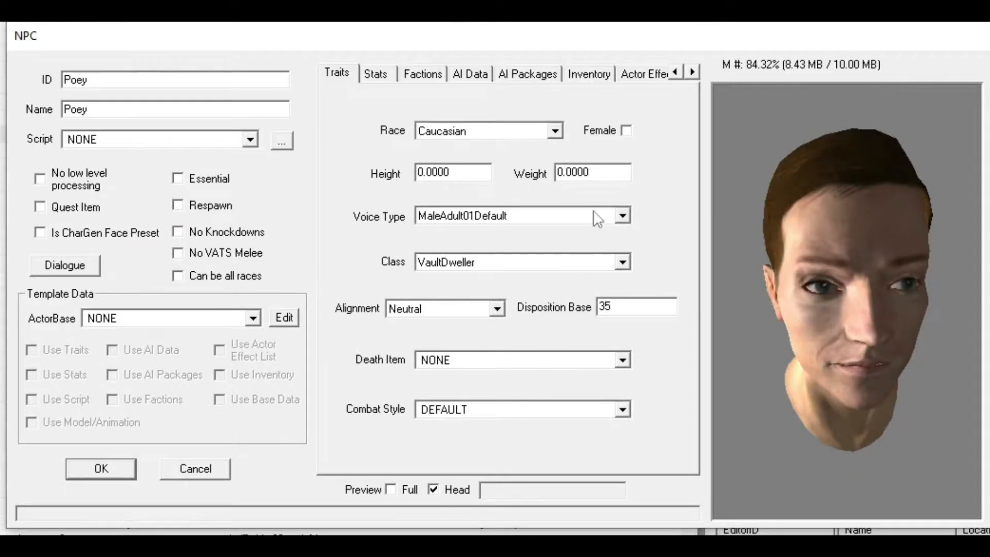
mouse_move(918, 229)
mouse_down()
mouse_move(686, 232)
mouse_move(881, 243)
mouse_move(863, 233)
mouse_up()
- Leave the voice type unchanged and set Poey's class to WastelandAdventurer
click(504, 216)
scroll(507, 263, down, 2)
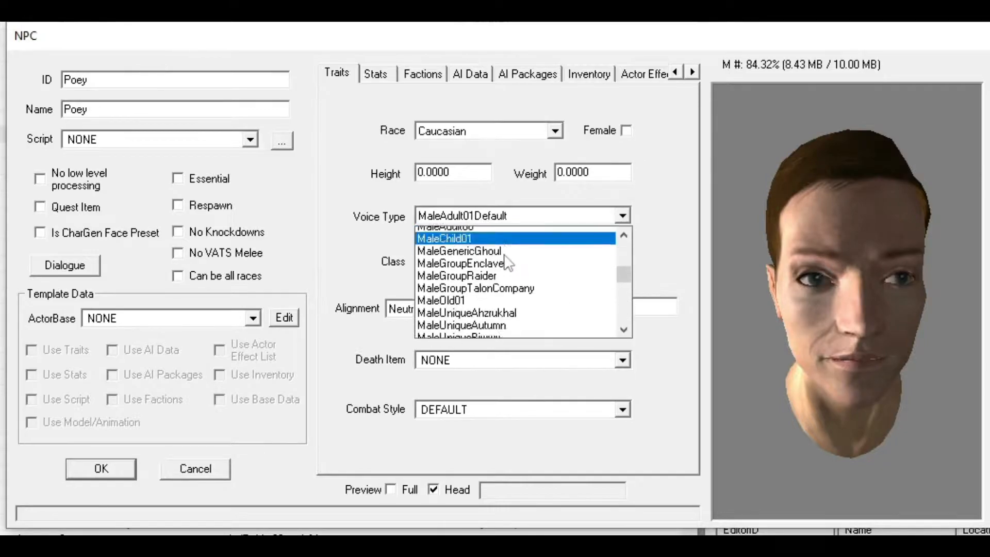
scroll(507, 263, up, 2)
scroll(511, 256, up, 2)
scroll(519, 255, up, 1)
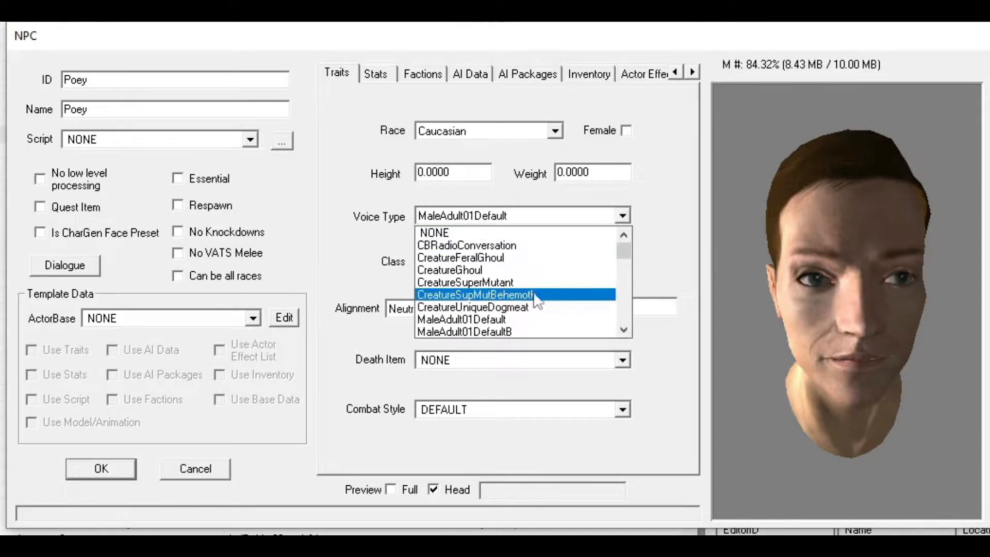
click(668, 221)
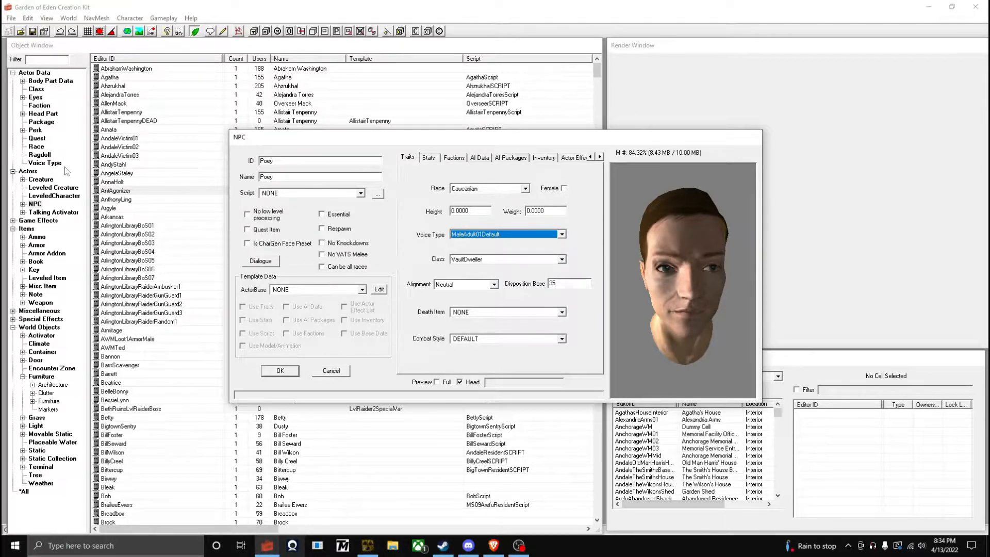
click(519, 236)
click(491, 262)
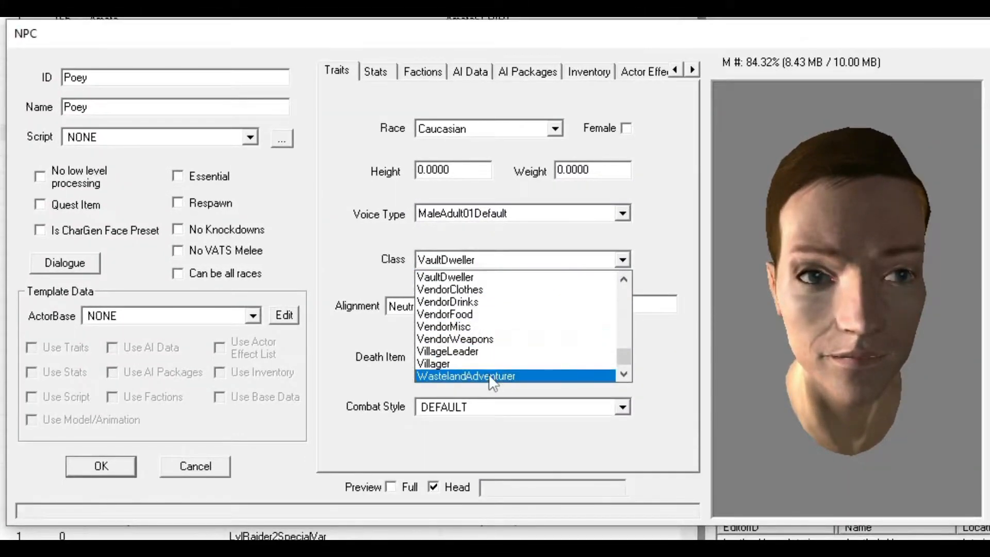
click(489, 378)
click(493, 266)
click(481, 371)
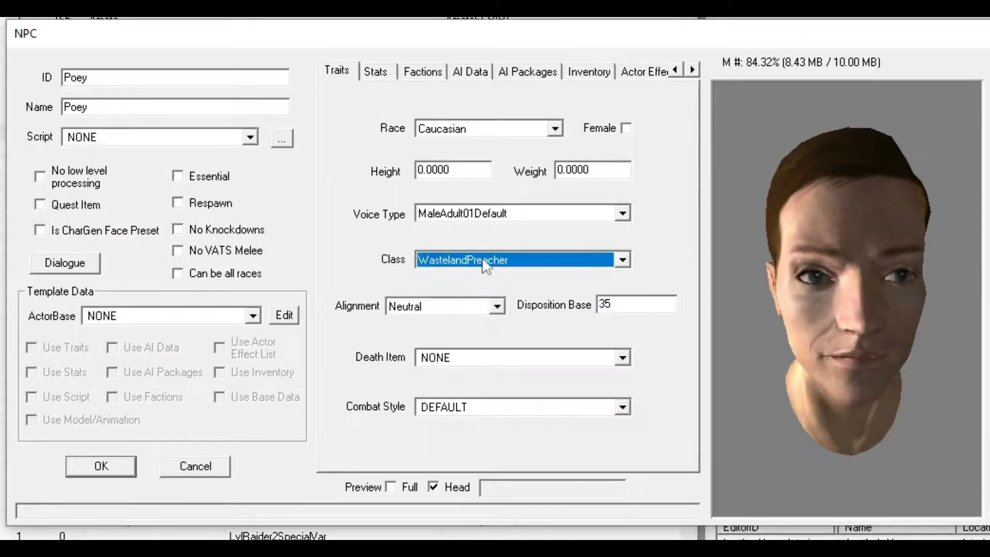
click(485, 264)
click(488, 358)
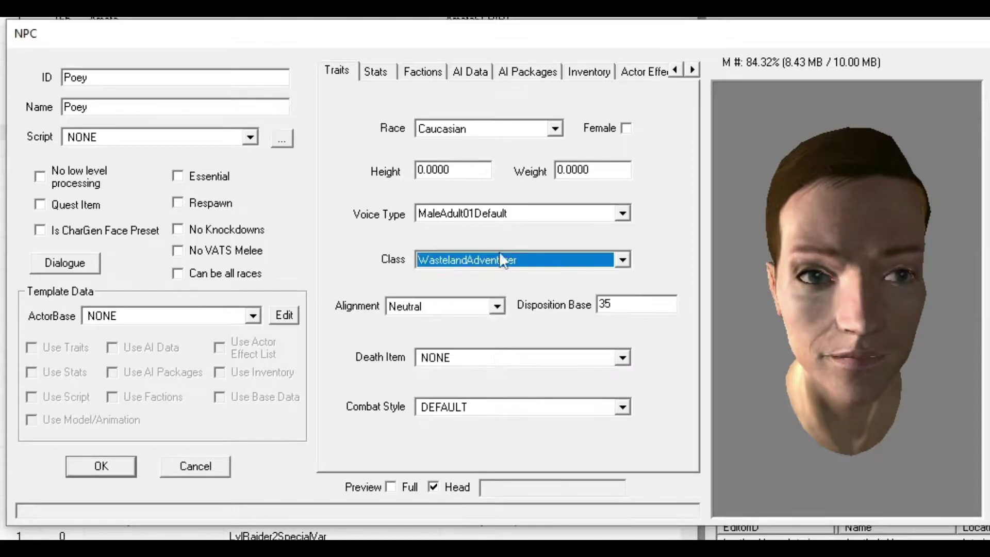
- Keep alignment Neutral and set the combat style to FollowersCombatStyleMelee
click(422, 309)
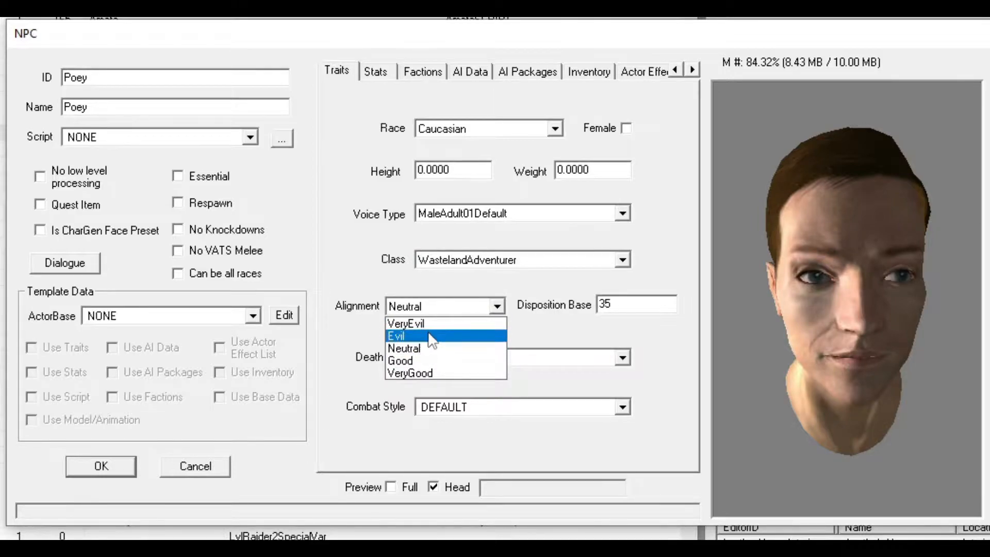
click(436, 347)
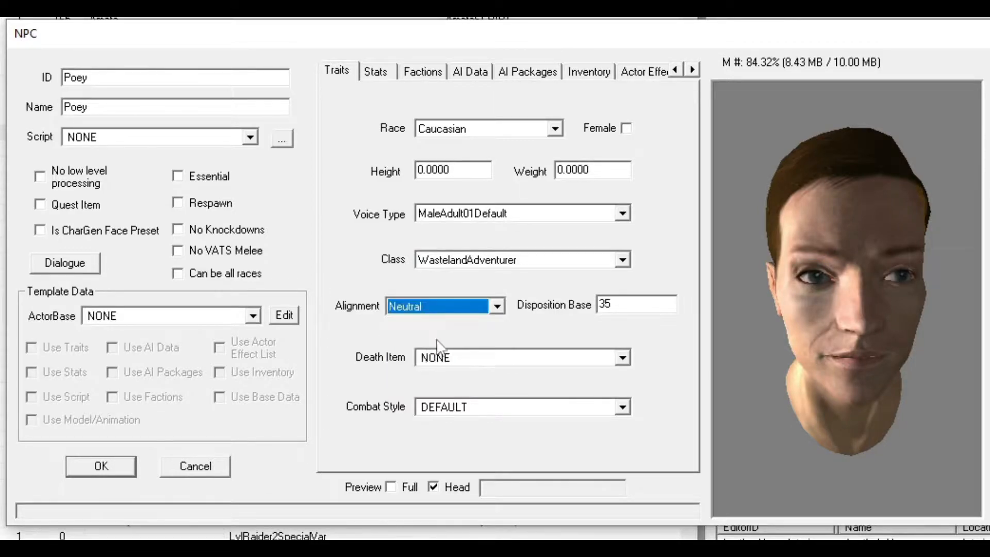
click(518, 357)
click(519, 368)
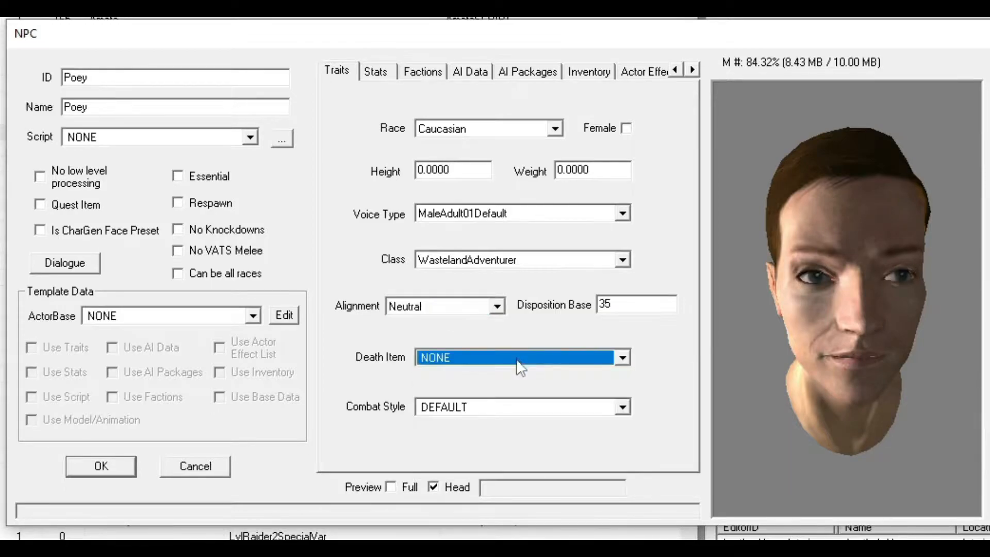
click(515, 407)
scroll(504, 441, down, 2)
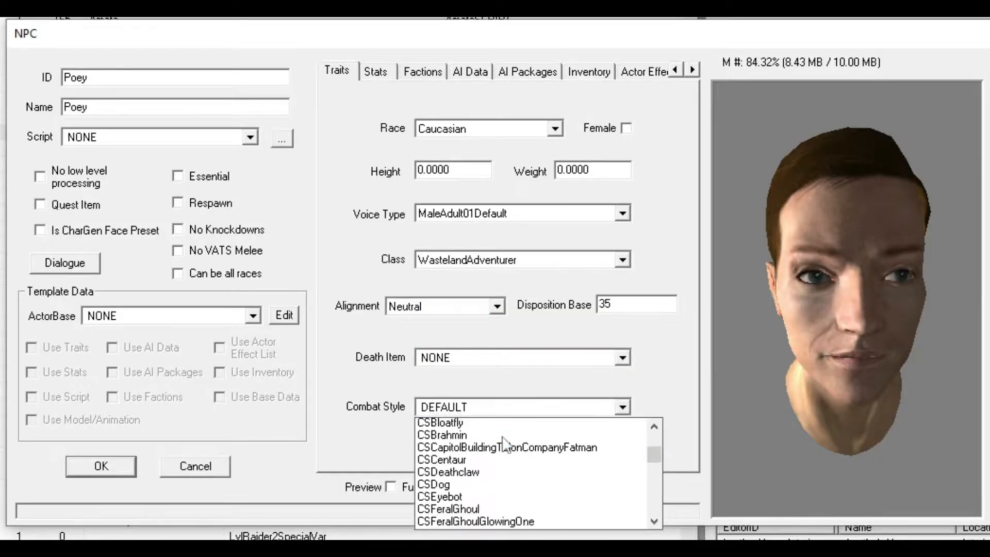
scroll(503, 440, down, 5)
scroll(507, 450, down, 3)
scroll(510, 464, up, 1)
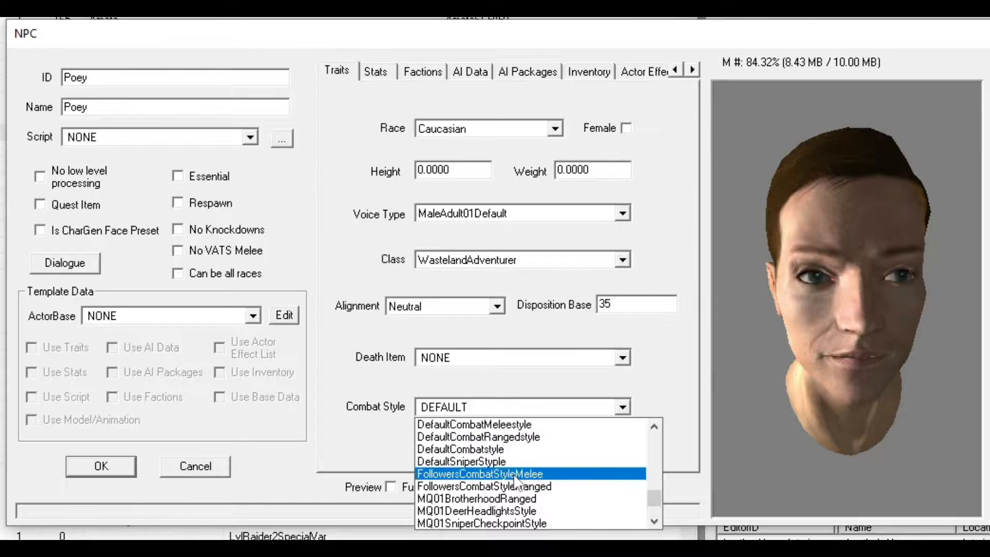
click(516, 474)
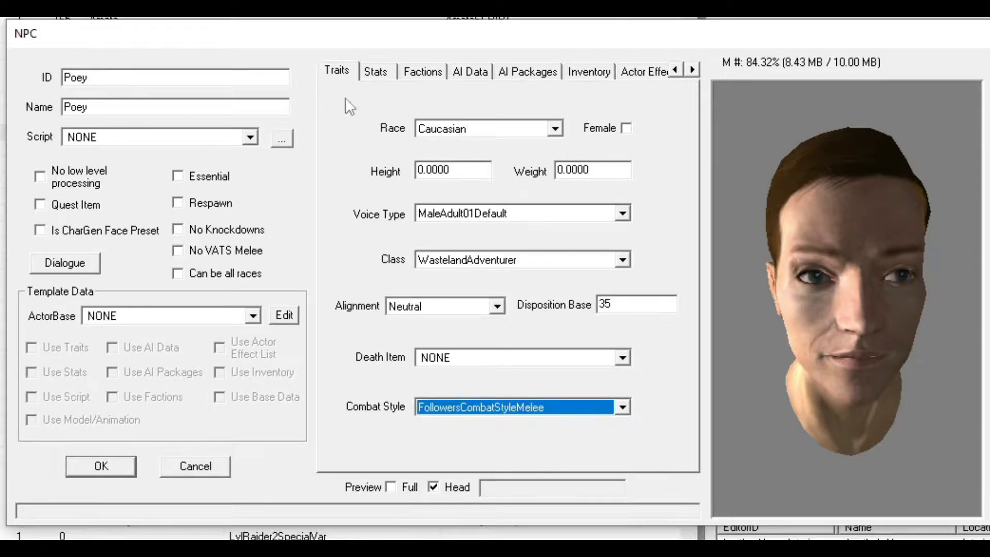
- On Stats, enter level 50 then re-enable PC Level Mult so Poey scales at 1.00
click(373, 72)
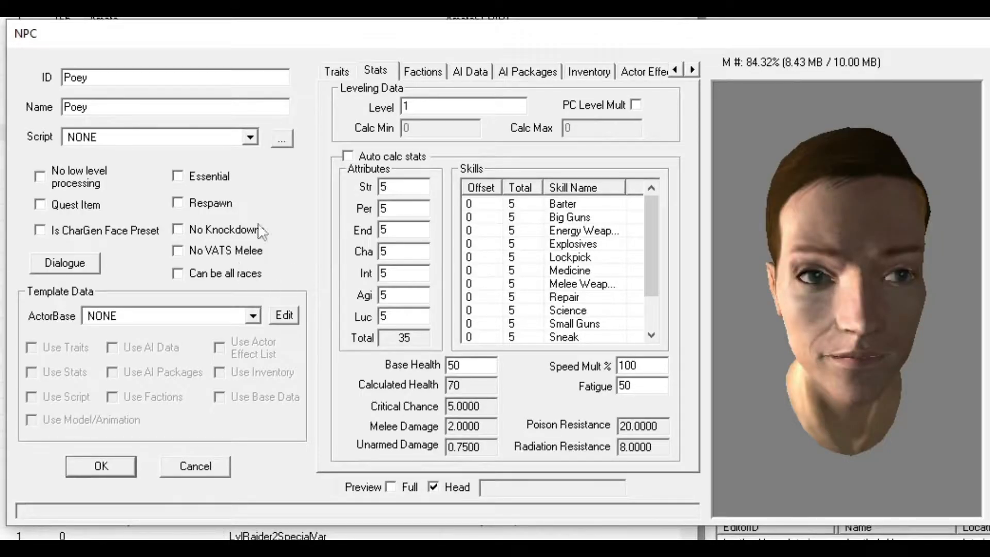
click(636, 105)
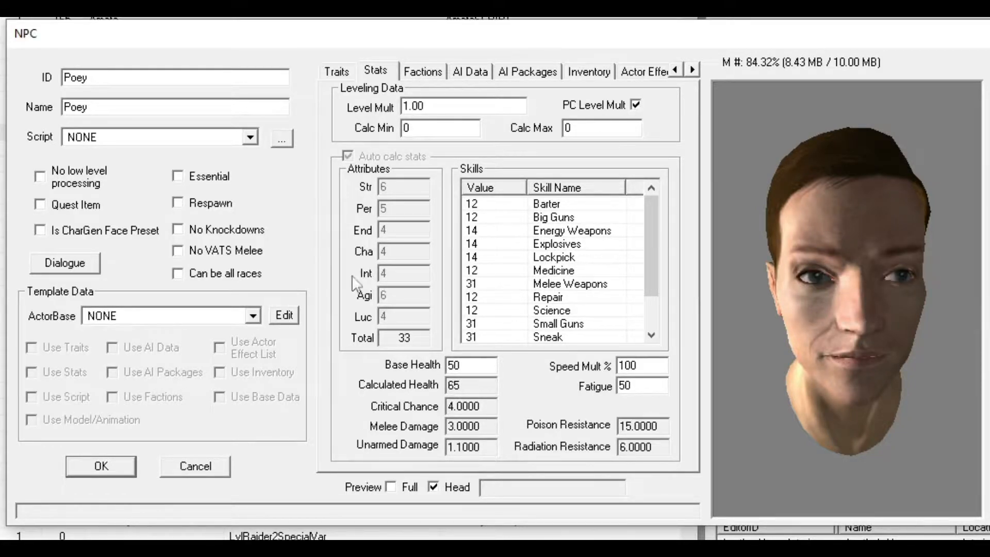
key(space)
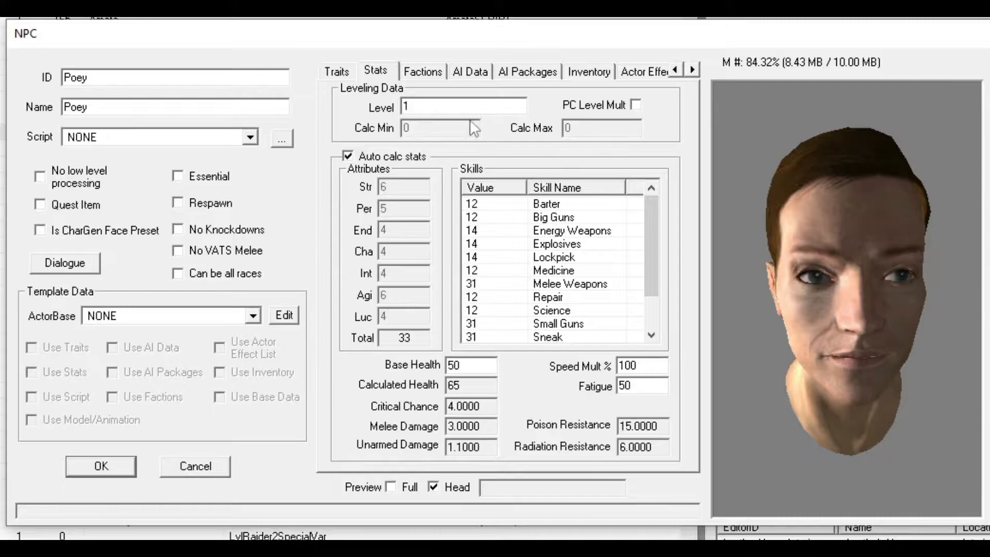
key(shift+Tab)
text(50)
key(Tab)
key(space)
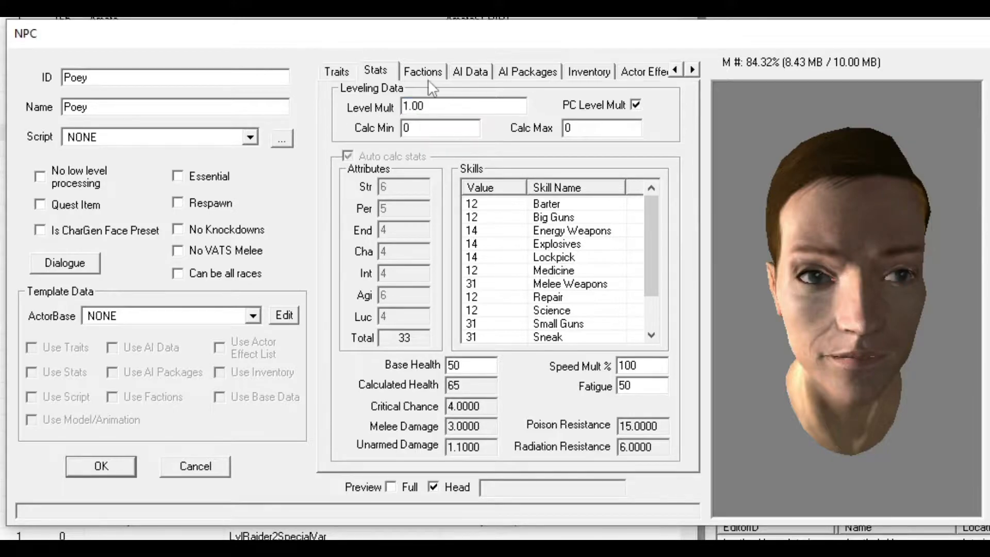
- Add WastelanderFaction at rank 0 to Poey's faction list
click(424, 74)
right_click(403, 139)
click(411, 146)
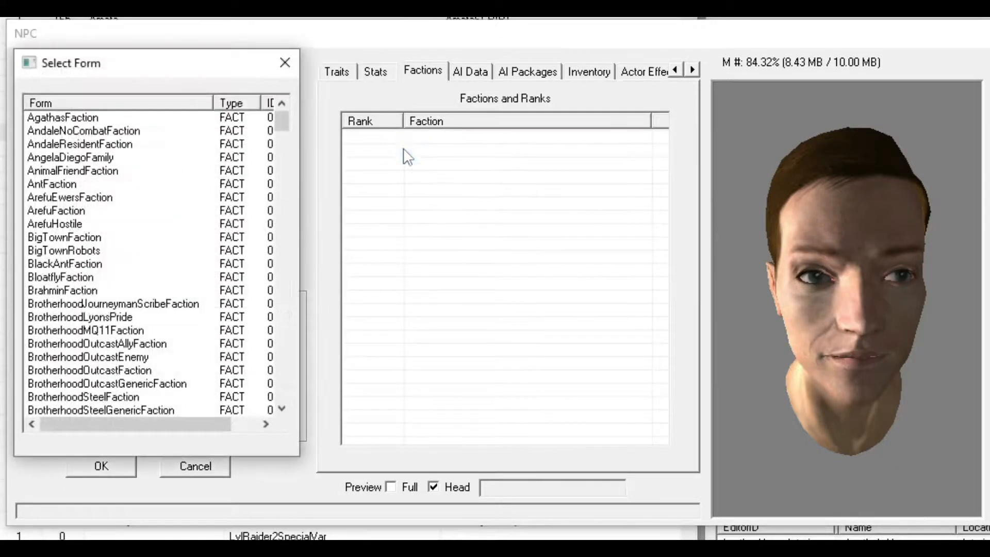
text(w)
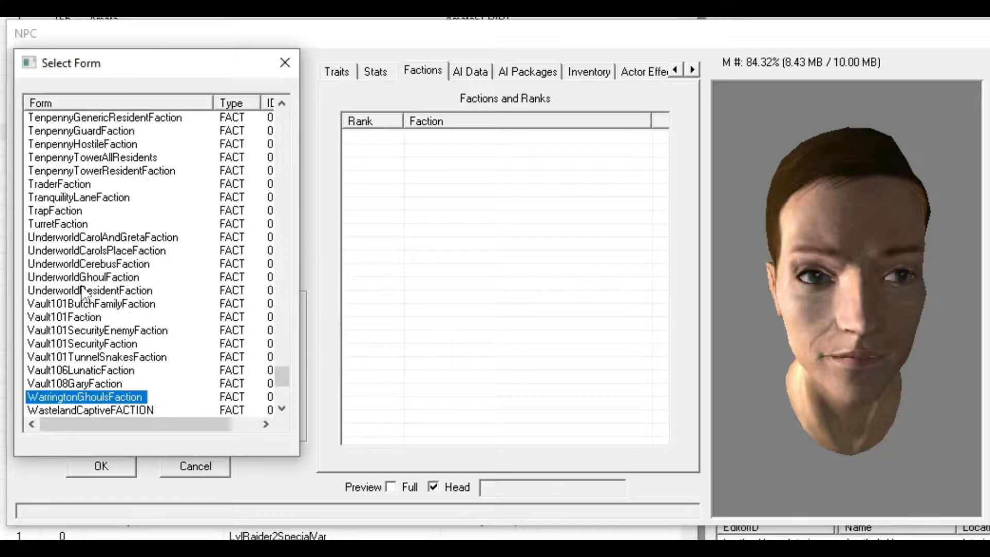
text(as)
double_click(84, 411)
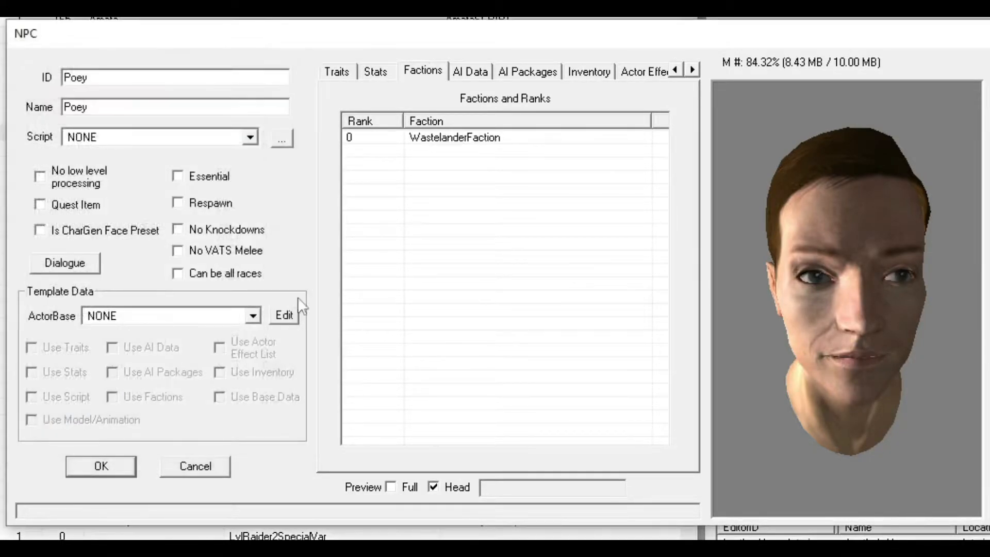
click(467, 140)
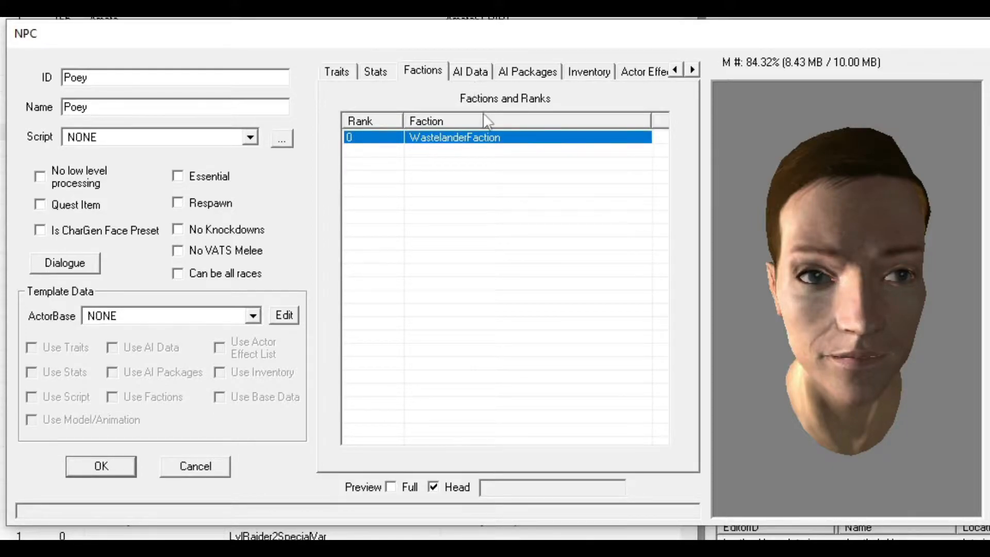
click(477, 158)
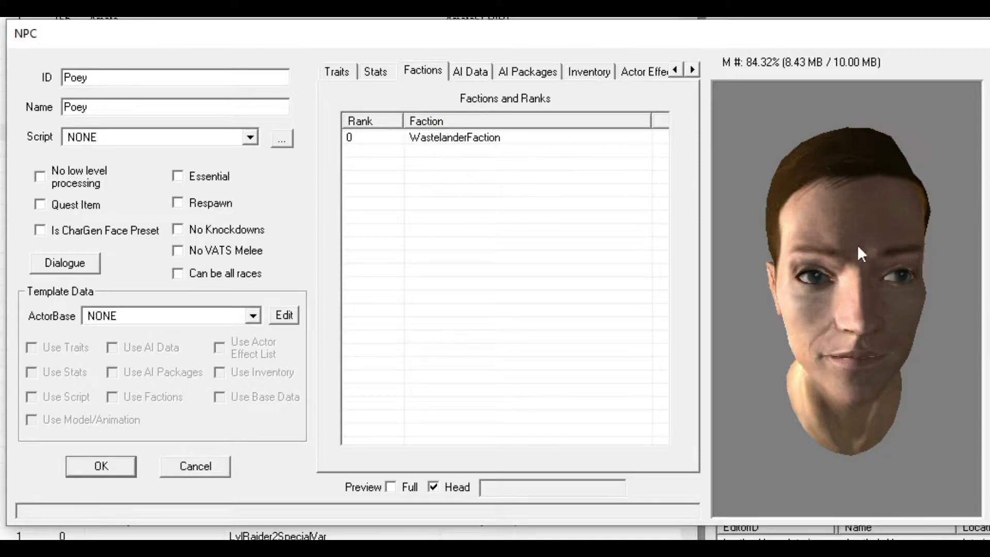
drag(857, 244, 857, 239)
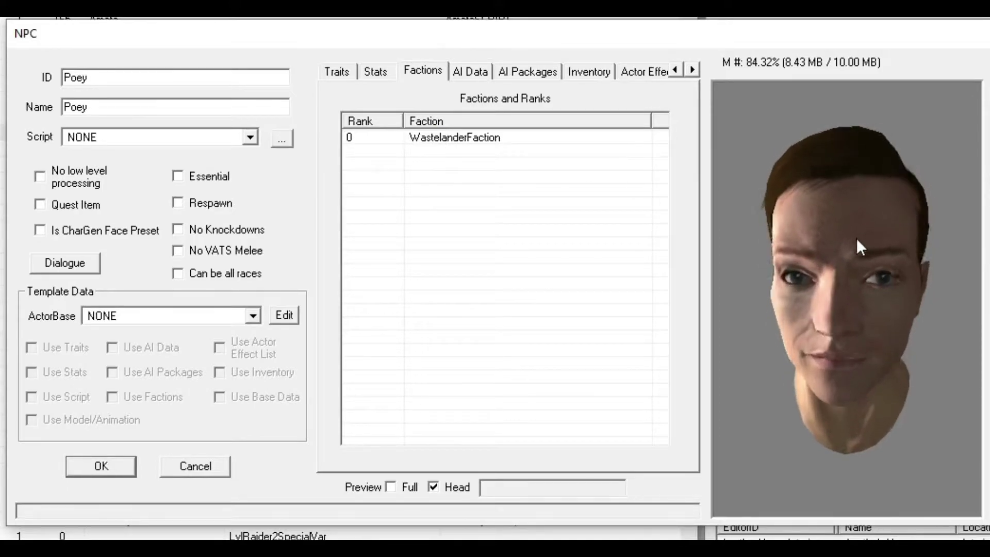
- Review the AI Data aggression choices and keep Poey Unaggressive
click(467, 72)
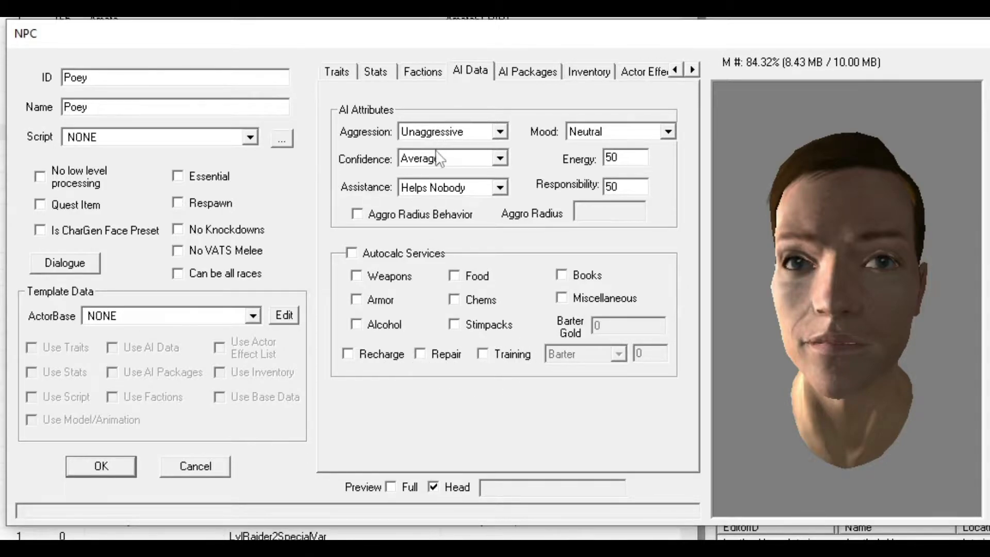
click(443, 135)
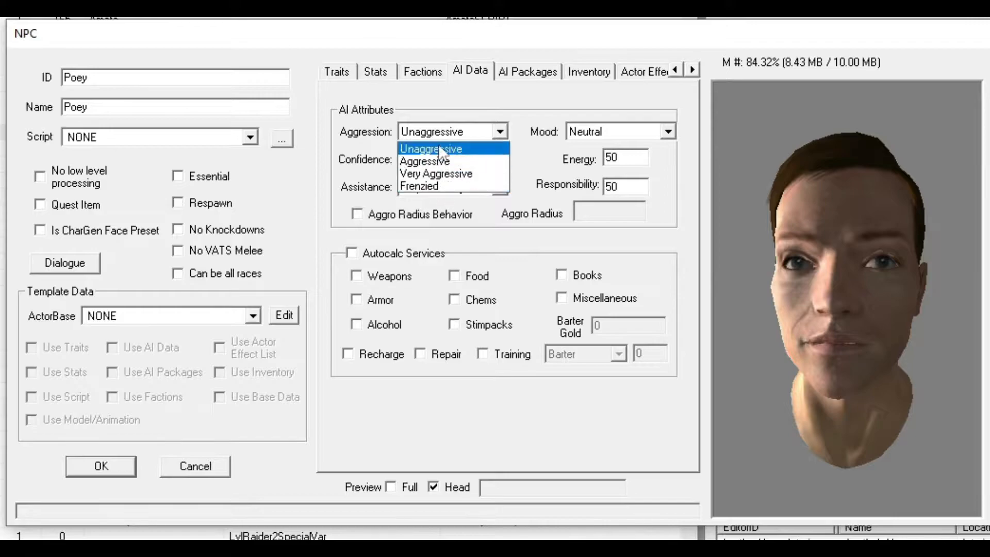
click(439, 147)
click(449, 147)
click(449, 136)
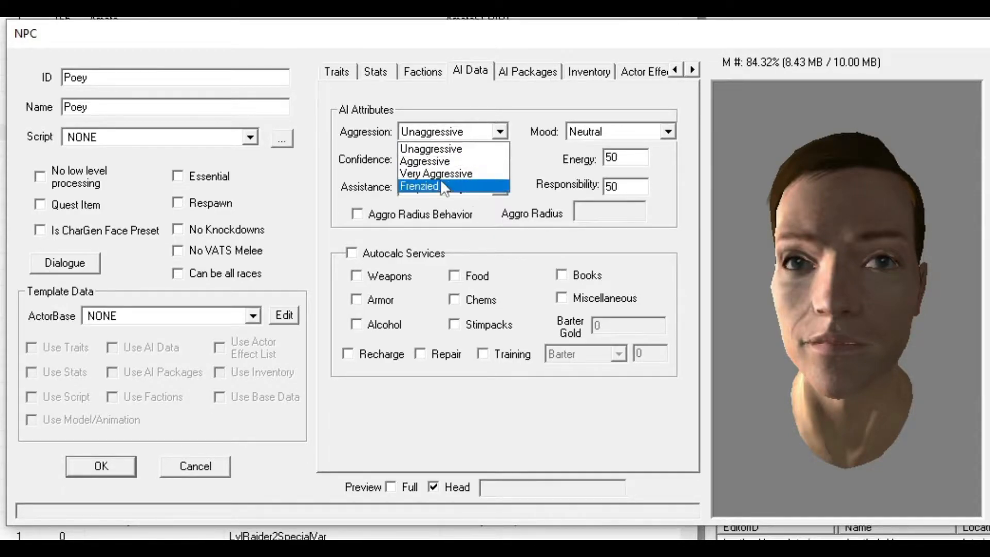
click(485, 134)
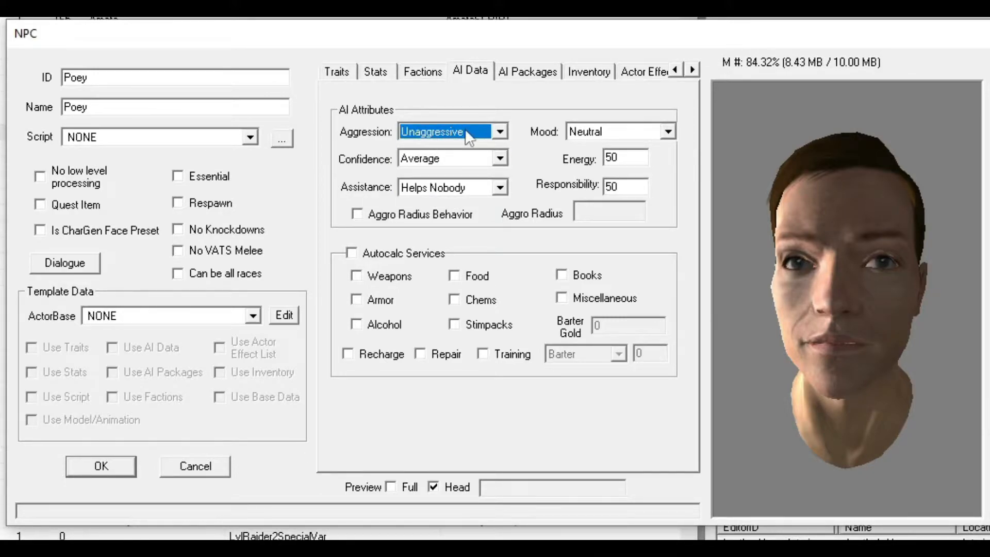
click(493, 134)
click(462, 139)
- Keep Energy and Responsibility at 50, aggro radius off, and confidence Average
double_click(635, 159)
double_click(611, 186)
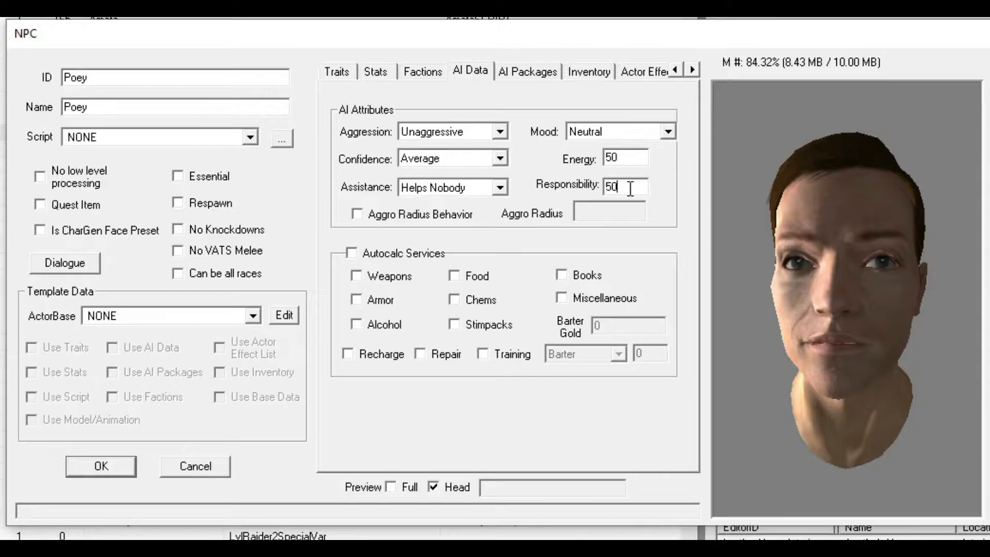
drag(612, 186, 626, 184)
click(384, 218)
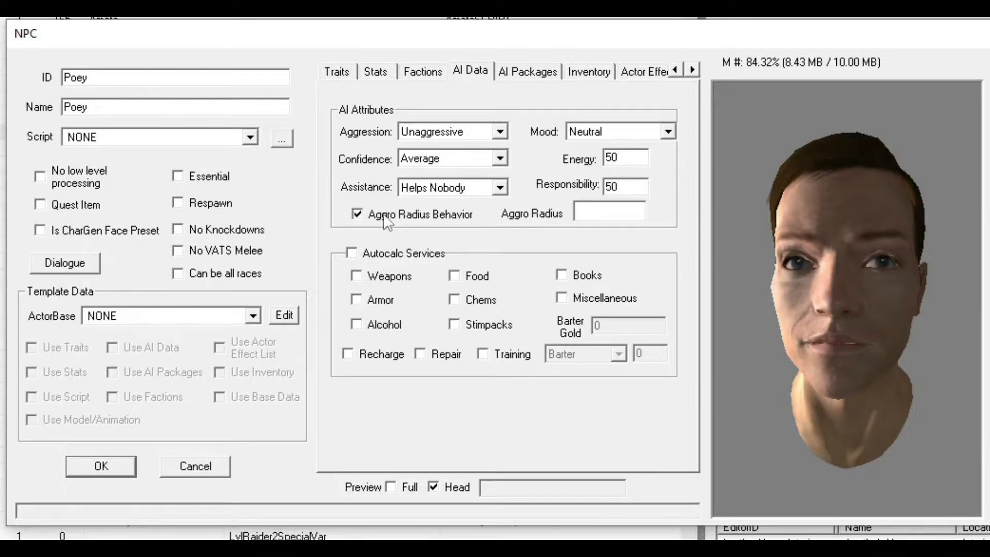
click(400, 223)
click(452, 160)
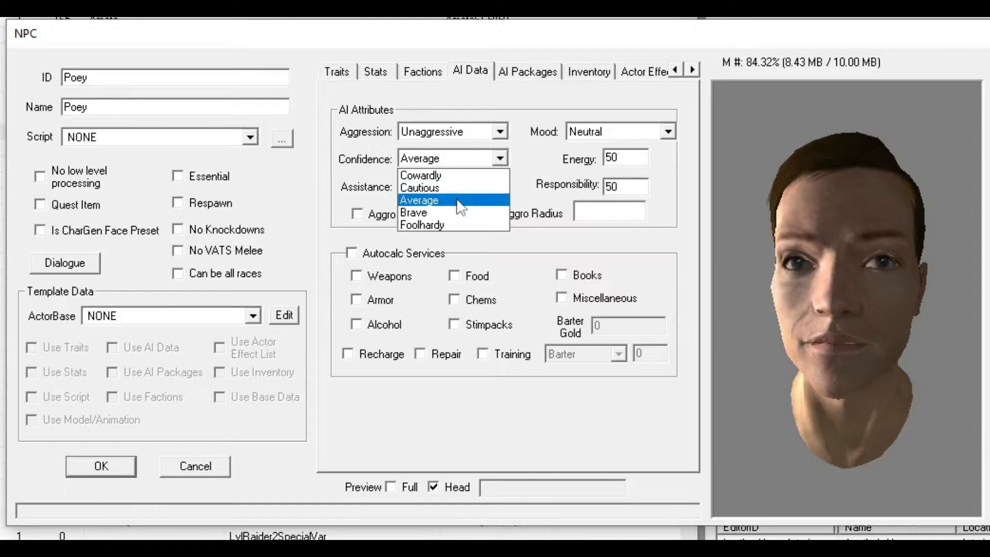
click(459, 201)
click(456, 165)
click(434, 202)
click(529, 73)
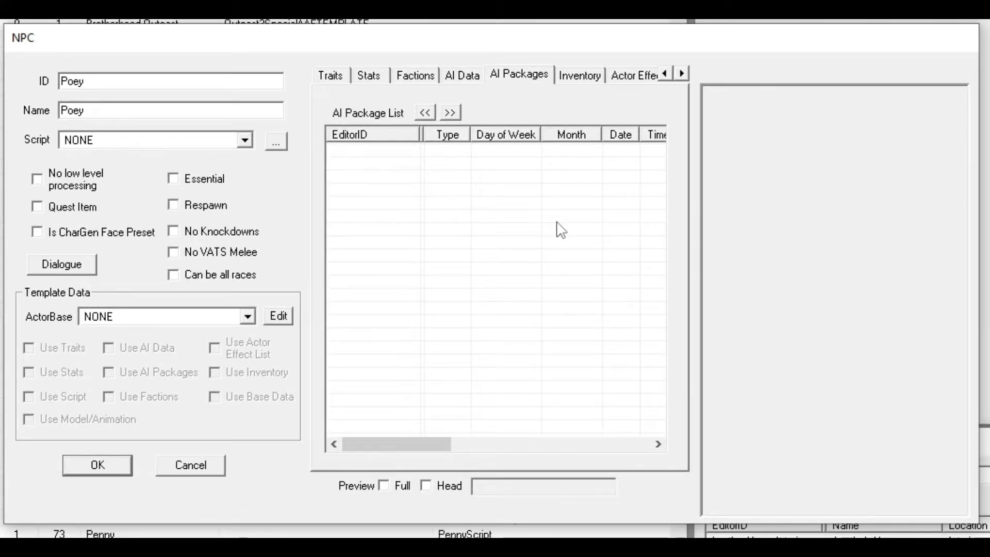
- Start adding a new AI package and step through the default sandbox entries
right_click(481, 194)
click(511, 222)
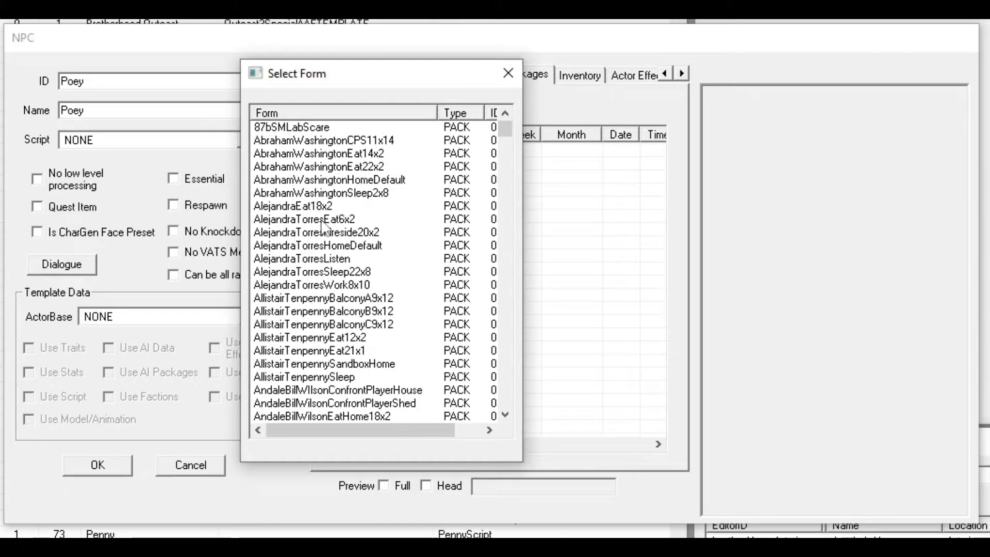
click(317, 232)
text(defaults)
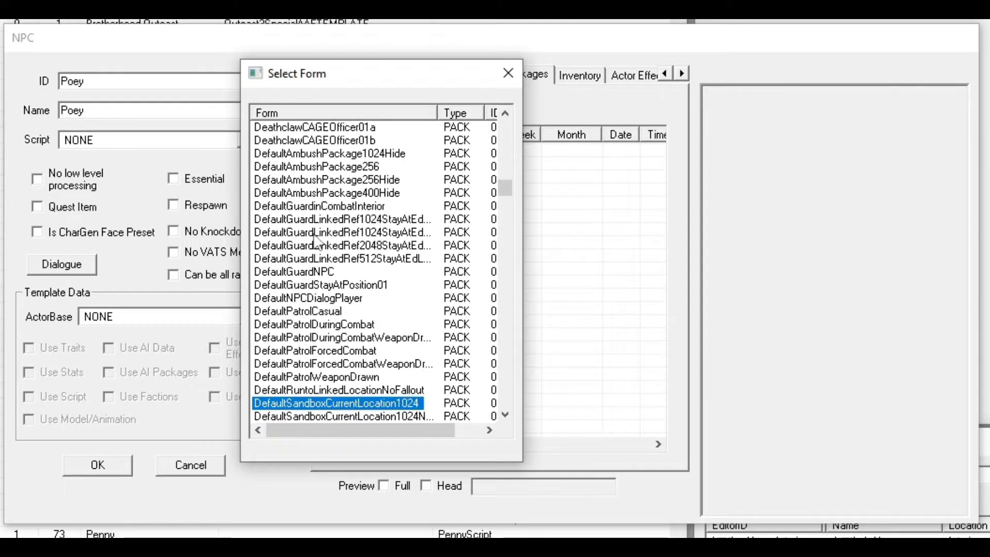
scroll(340, 310, down, 2)
scroll(370, 310, down, 1)
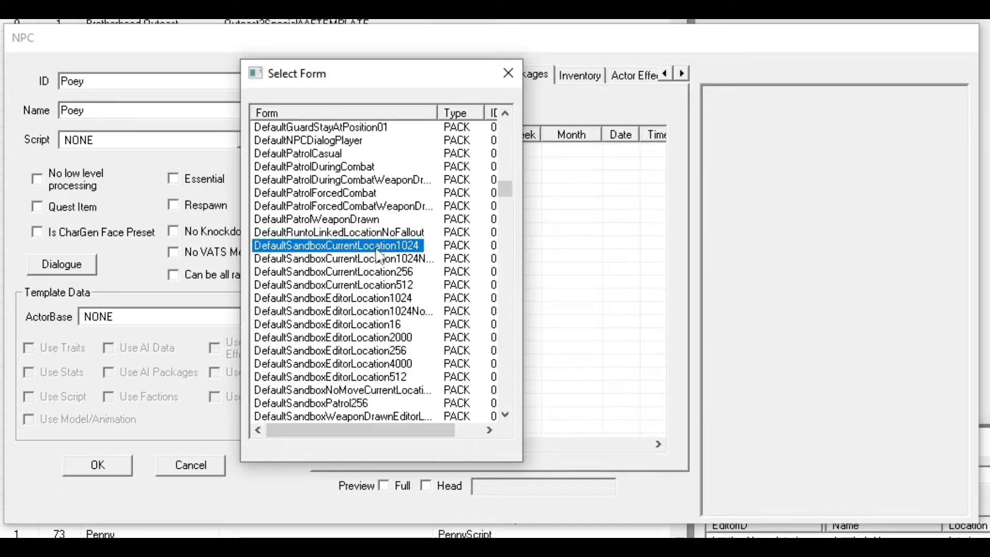
key(Down)
key(Down)
key(Down)
key(Down)
- Compare the DefaultSandboxCurrentLocation sizes and add the chosen sandbox package to Poey
click(398, 281)
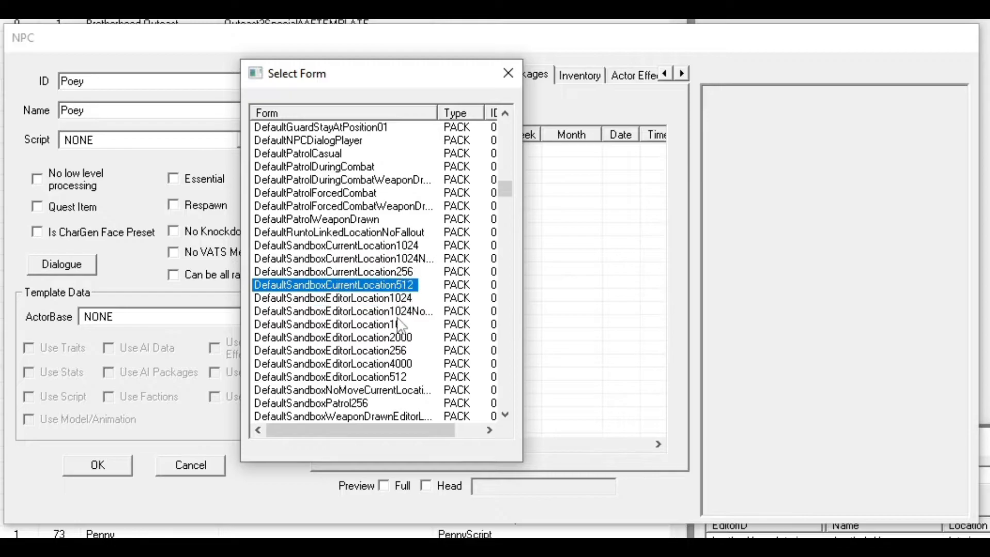
click(397, 313)
click(352, 275)
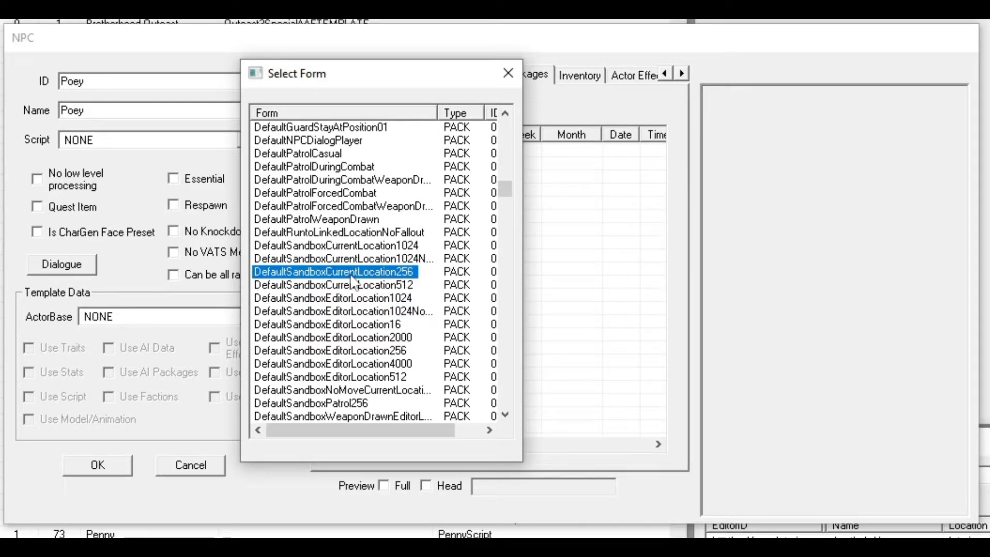
click(353, 285)
click(365, 249)
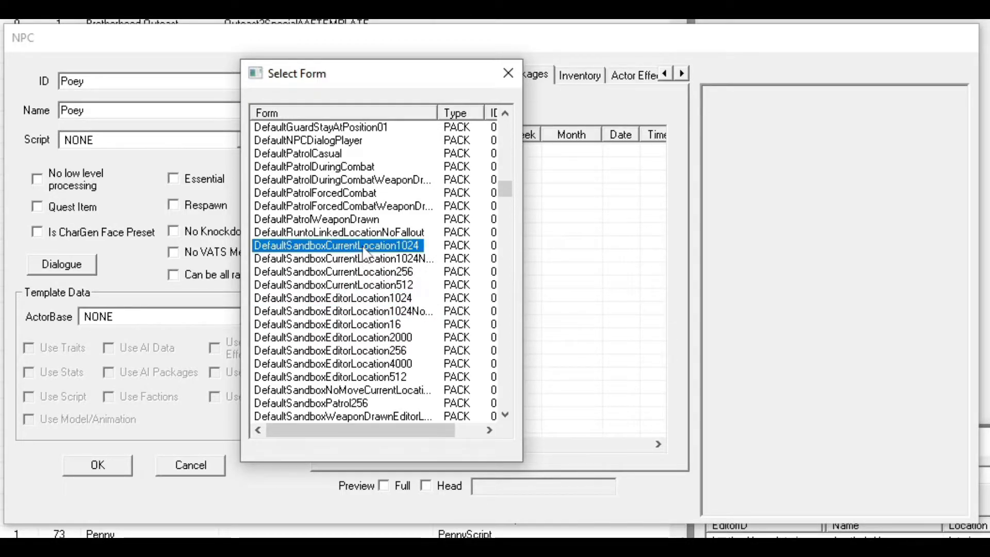
click(365, 325)
click(364, 350)
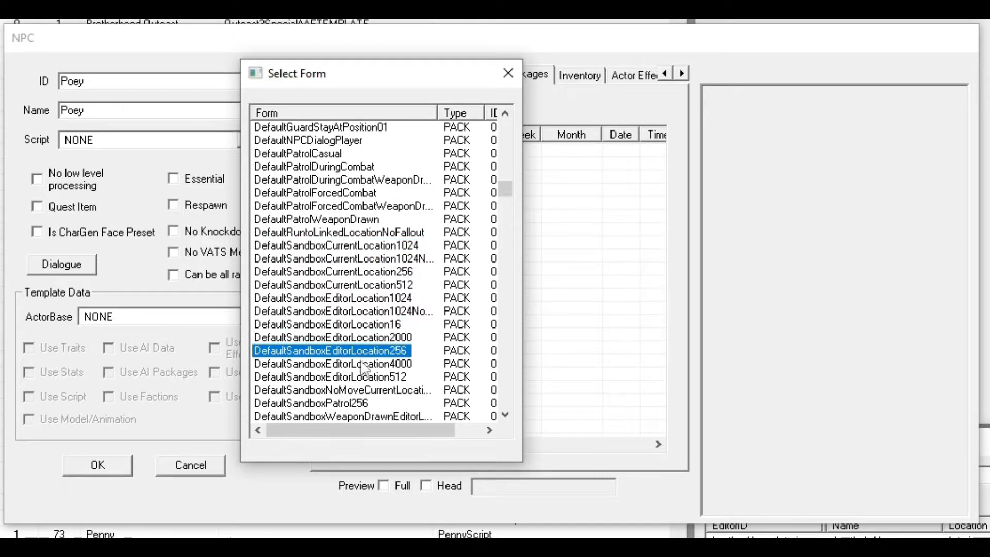
click(361, 284)
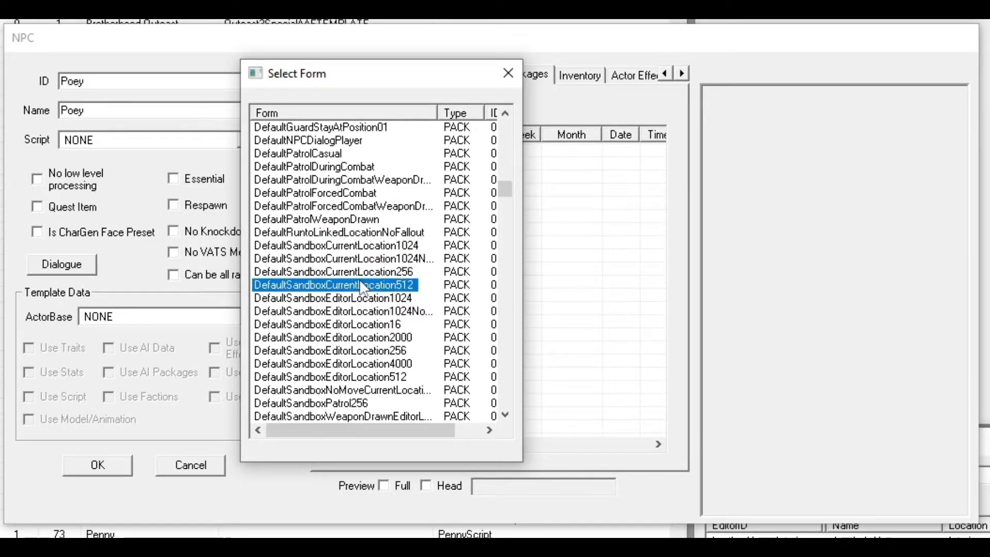
click(354, 247)
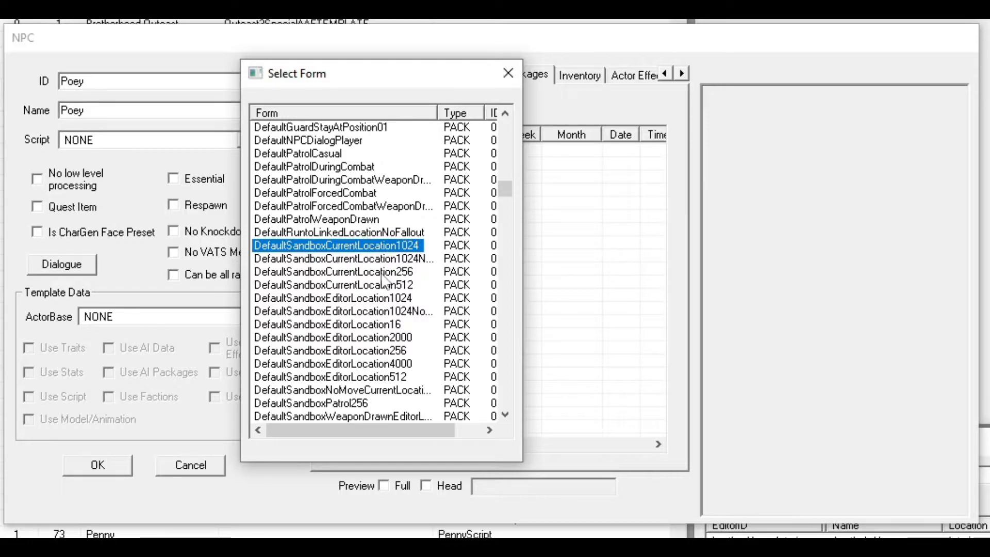
click(344, 271)
double_click(343, 274)
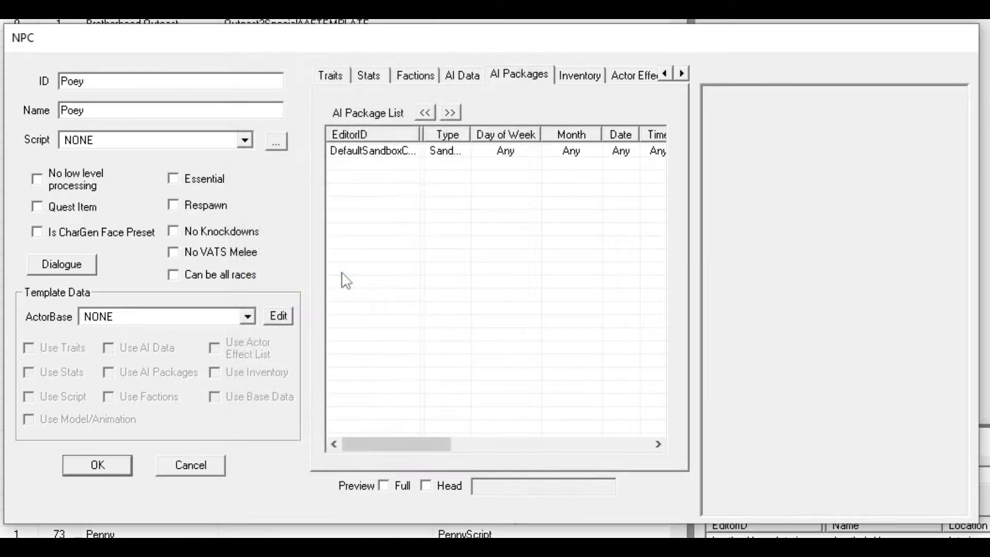
- With full-body preview on, add one OutfitBoSScribe to Poey's inventory
click(579, 83)
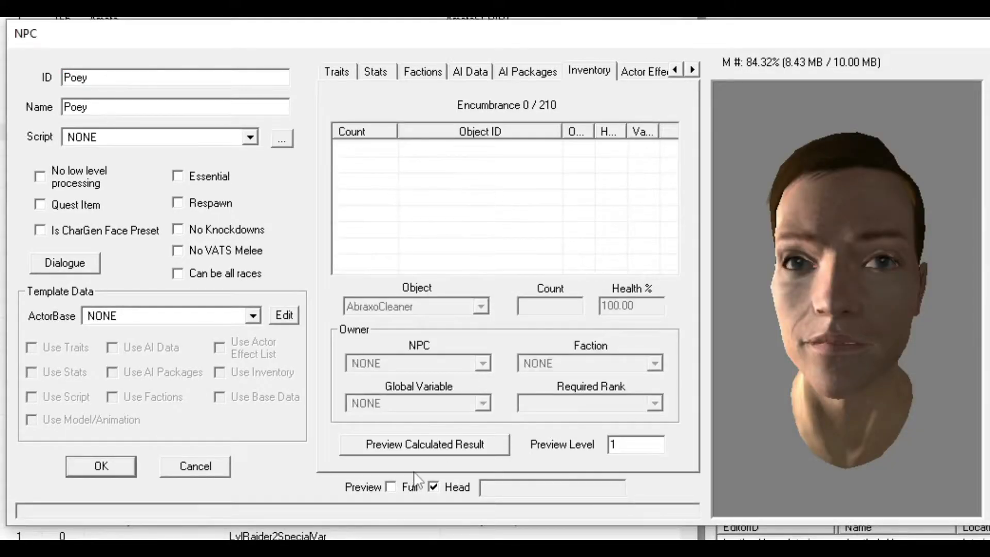
click(391, 487)
mouse_move(792, 338)
mouse_down()
mouse_move(715, 264)
mouse_move(787, 244)
mouse_up()
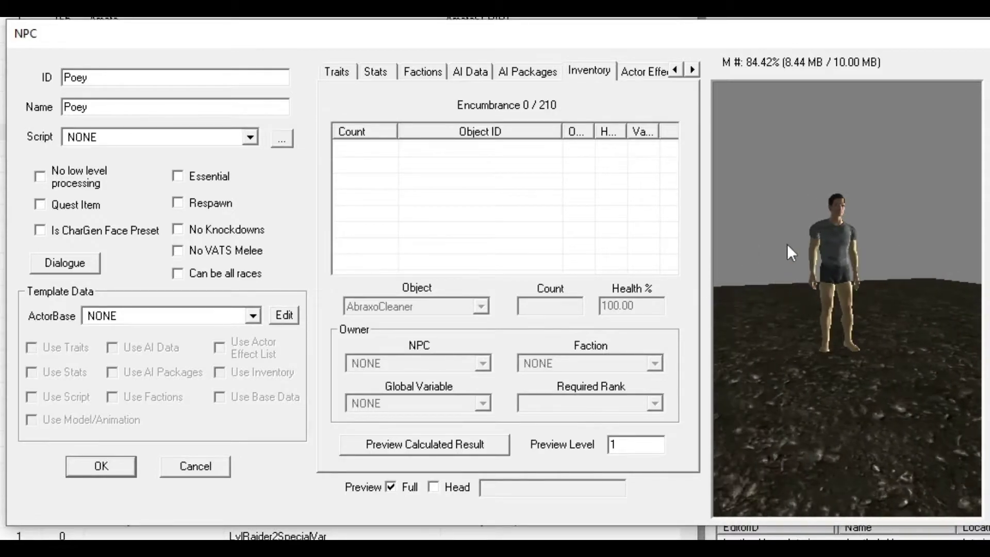
right_click(515, 190)
click(554, 199)
click(408, 307)
text(o)
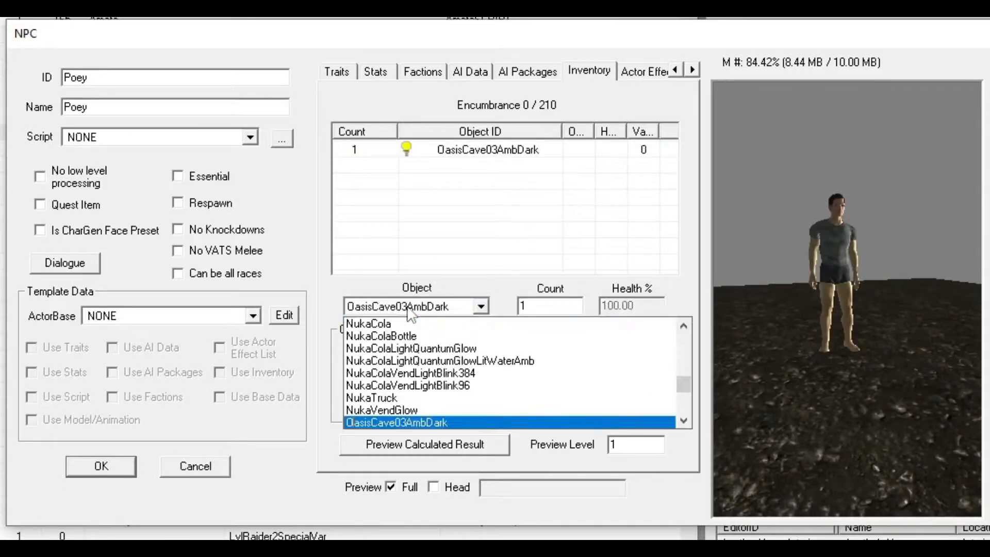
text(utfitBoSScribe)
click(436, 422)
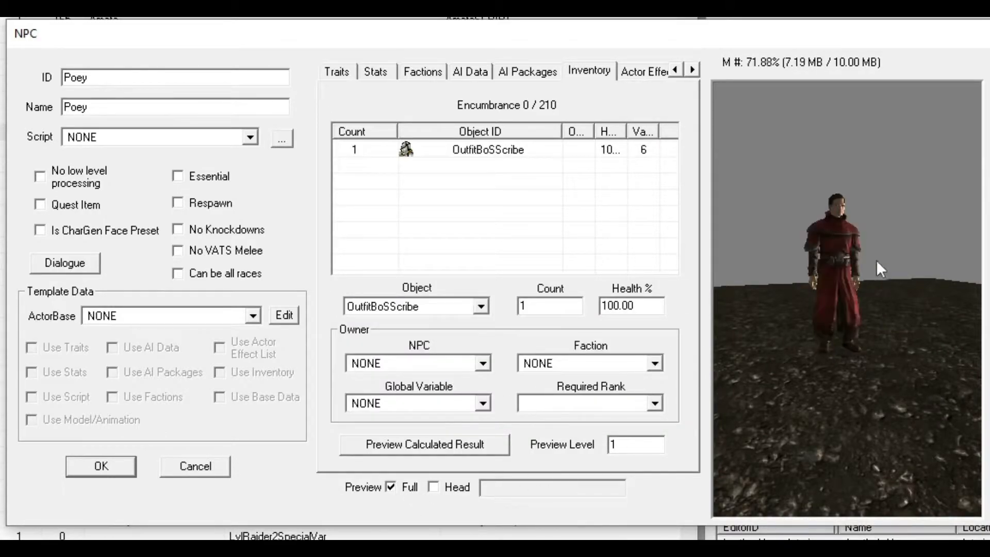
- Reach the Face tab and try Poey's Age slider from very old to very young
click(623, 72)
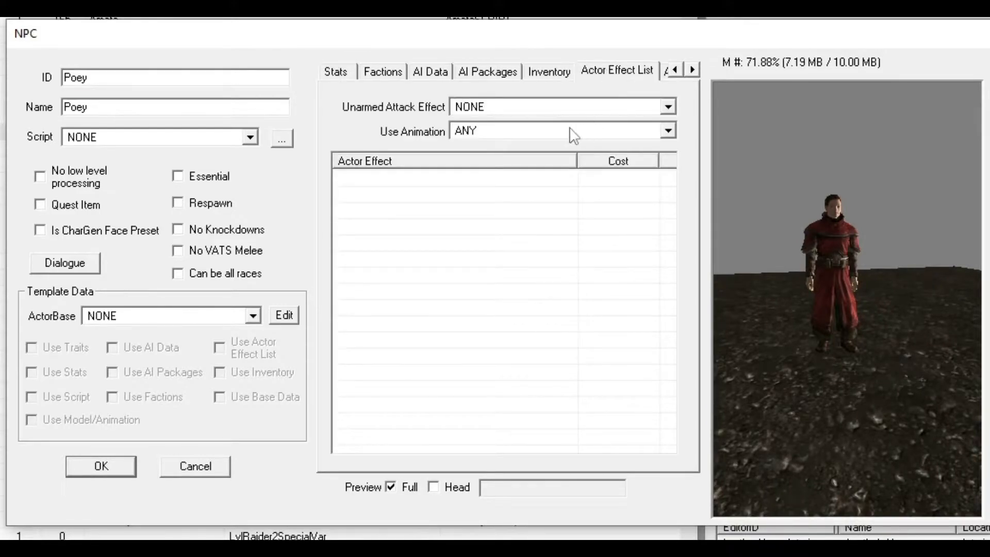
click(699, 71)
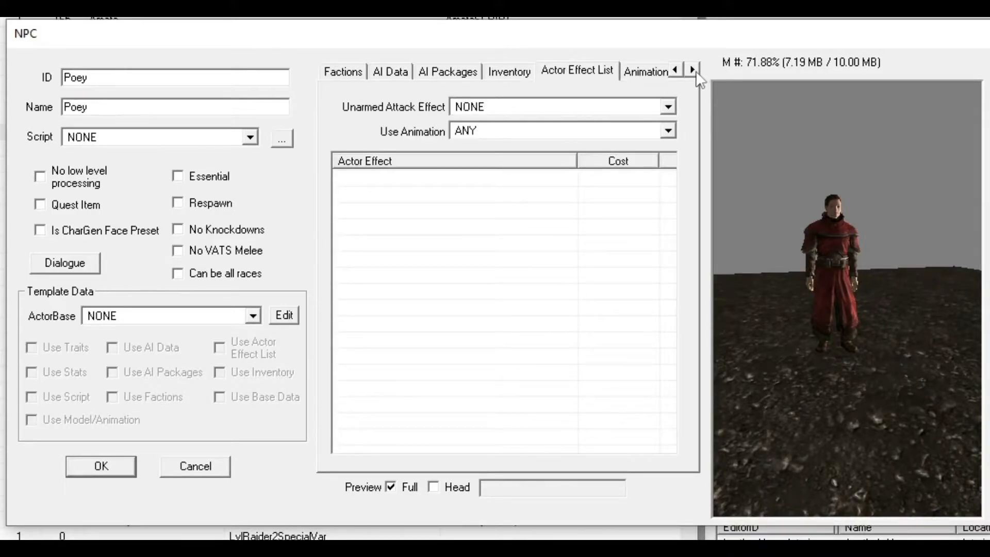
click(546, 72)
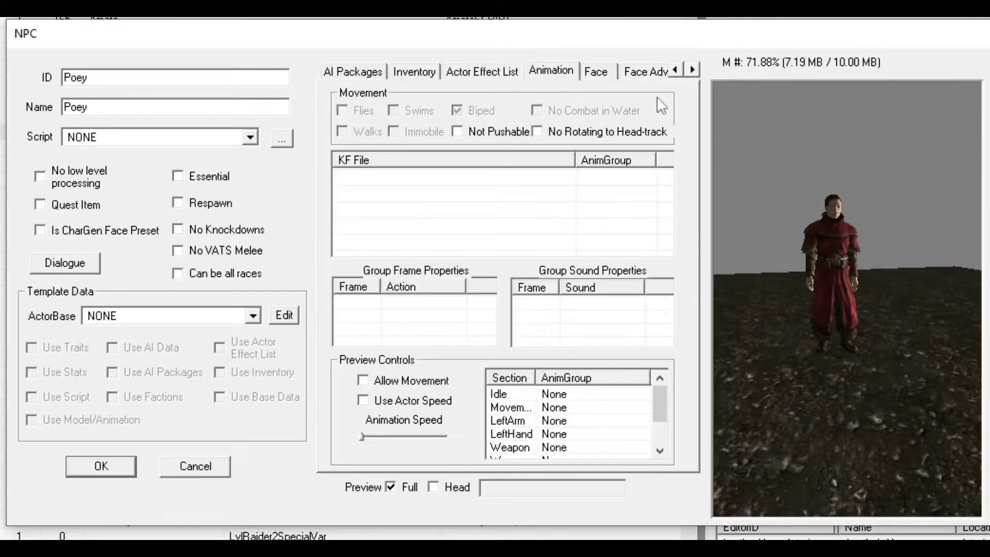
click(692, 70)
click(526, 73)
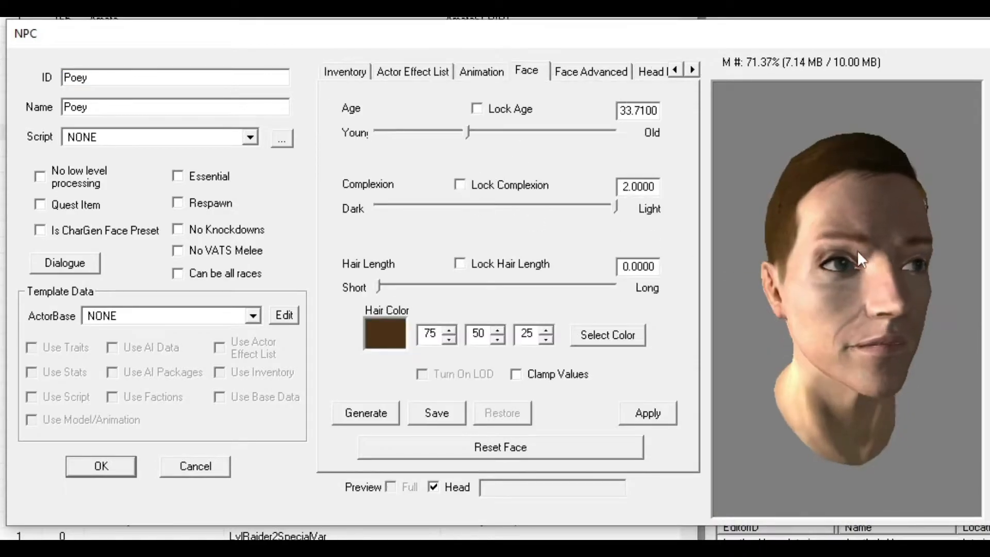
drag(858, 250, 734, 232)
drag(467, 133, 639, 120)
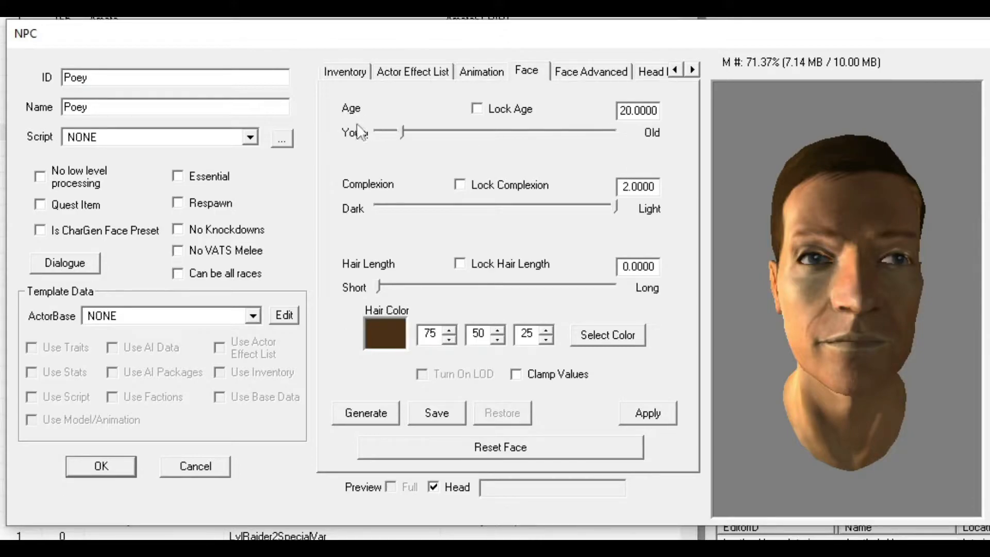
drag(400, 133, 356, 136)
drag(773, 226, 773, 260)
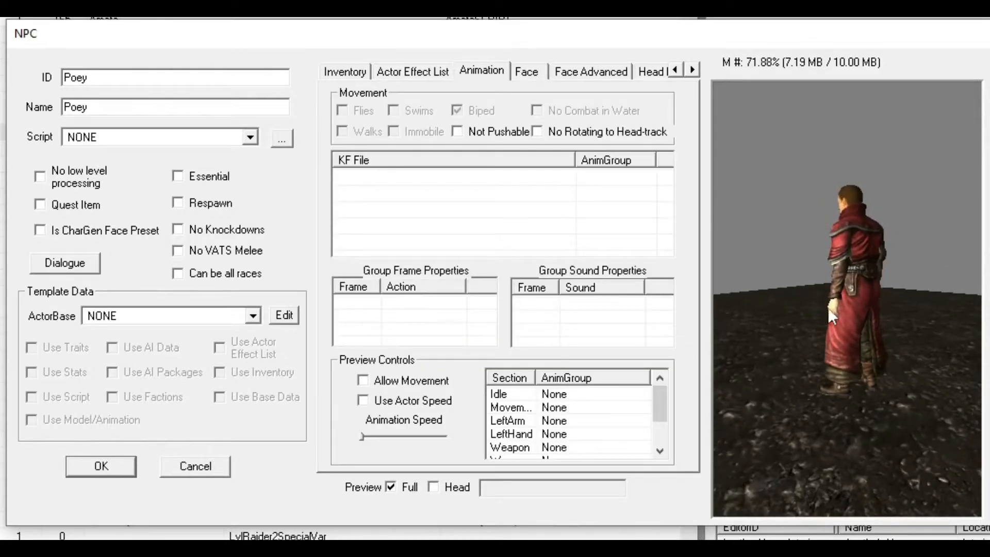
mouse_move(835, 306)
mouse_down()
mouse_move(816, 303)
mouse_move(858, 291)
mouse_up()
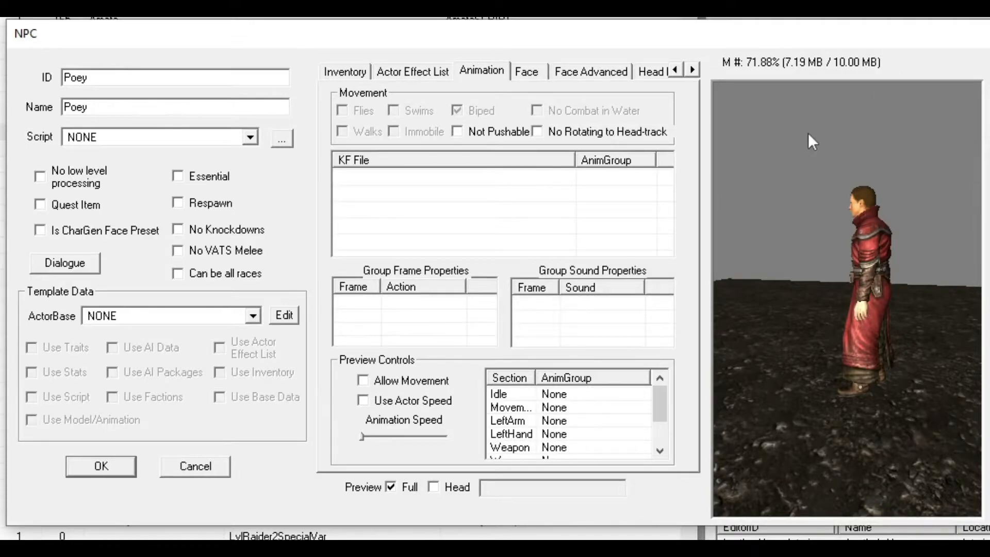
click(520, 72)
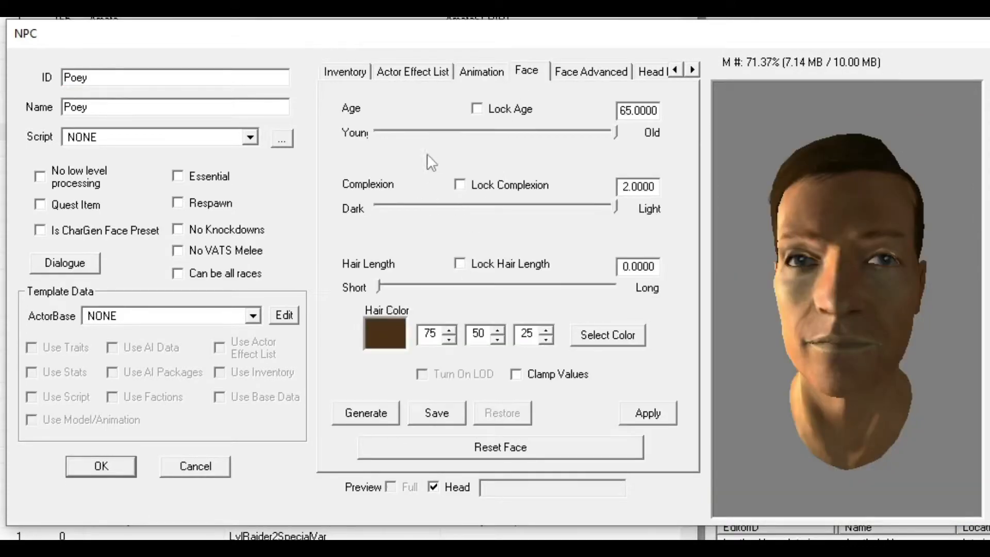
- Generate several random faces for Poey until one is kept
click(389, 414)
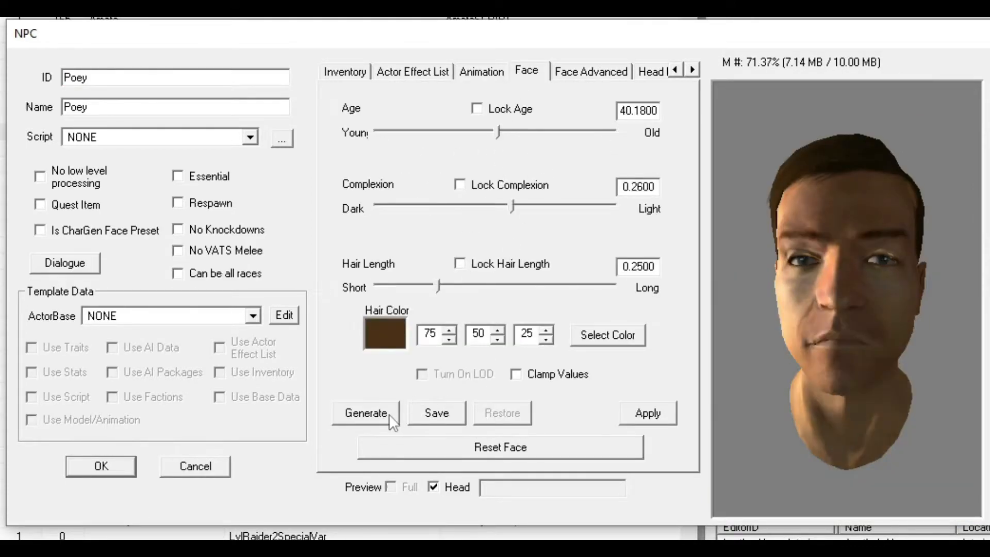
click(391, 414)
click(388, 414)
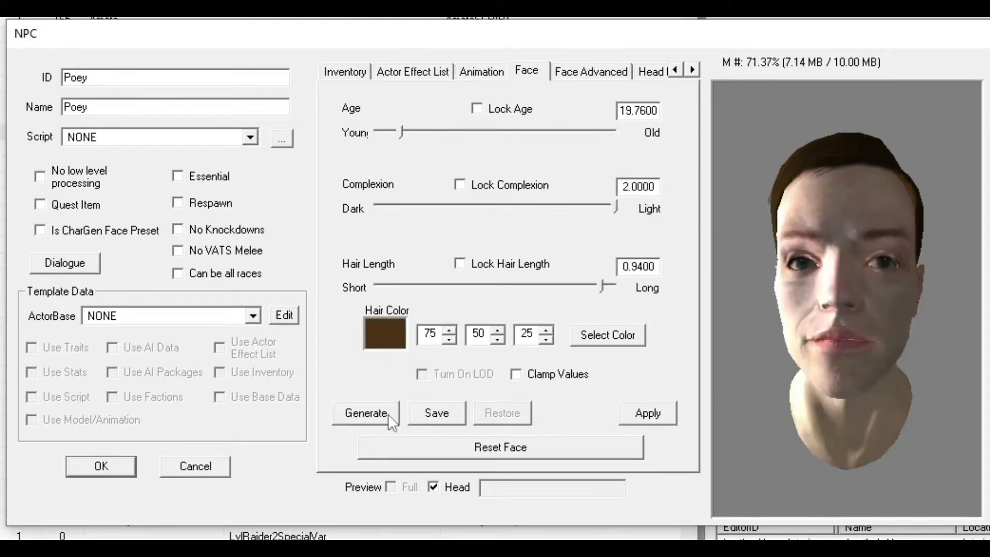
click(387, 412)
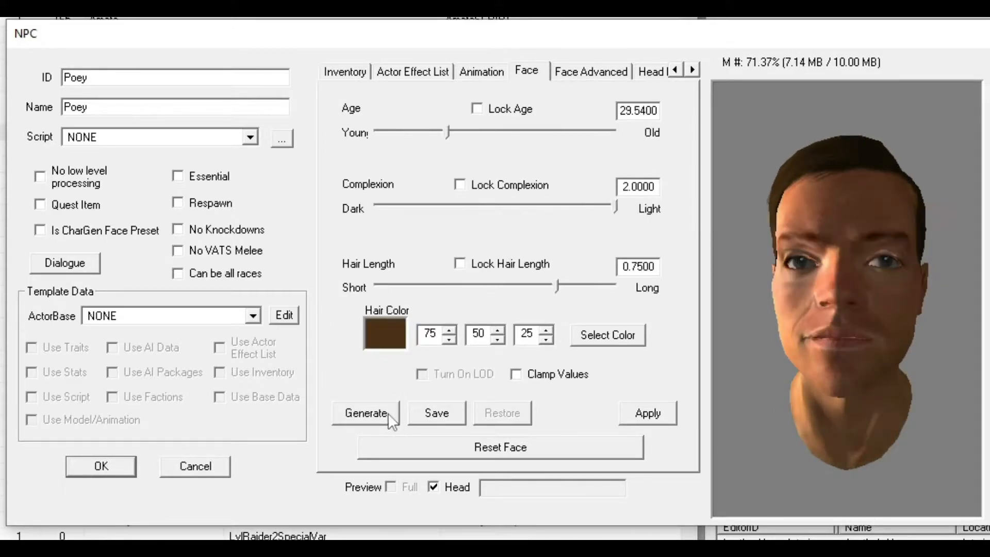
click(388, 413)
click(388, 412)
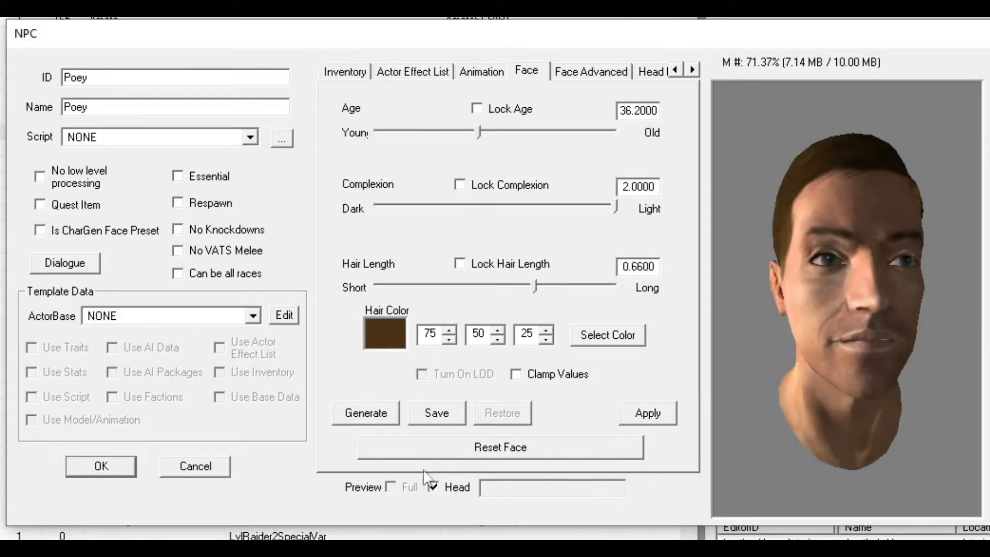
- Lengthen Poey's hair to the maximum 1.0 and try the complexion slider, checking the preview
click(481, 72)
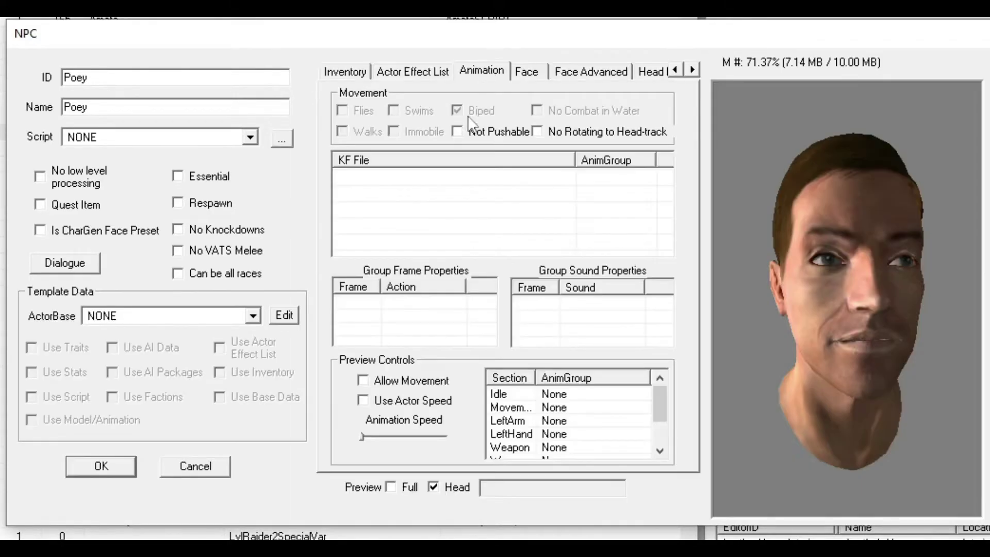
click(391, 487)
drag(848, 292, 933, 261)
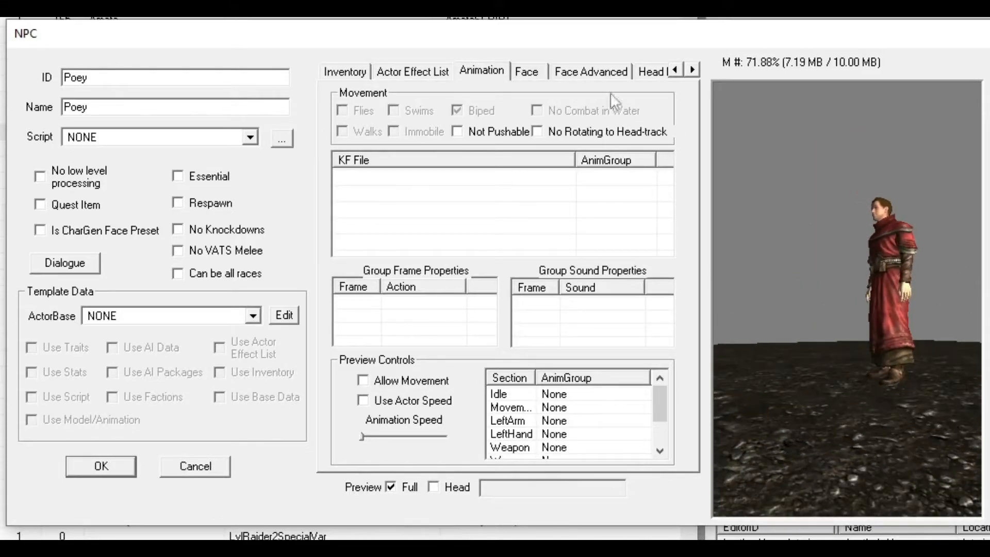
click(588, 73)
click(528, 72)
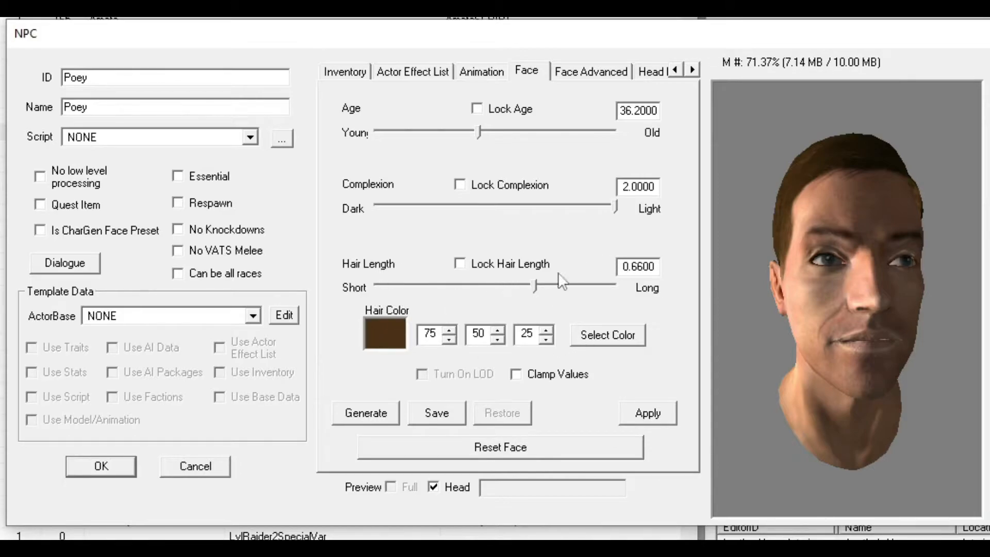
drag(774, 282, 815, 281)
drag(535, 285, 675, 290)
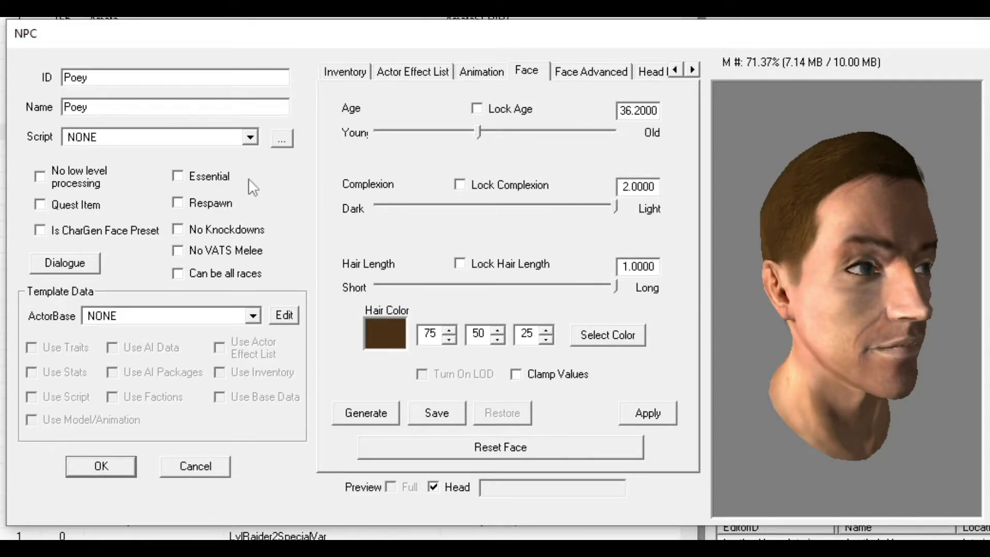
drag(769, 213, 793, 235)
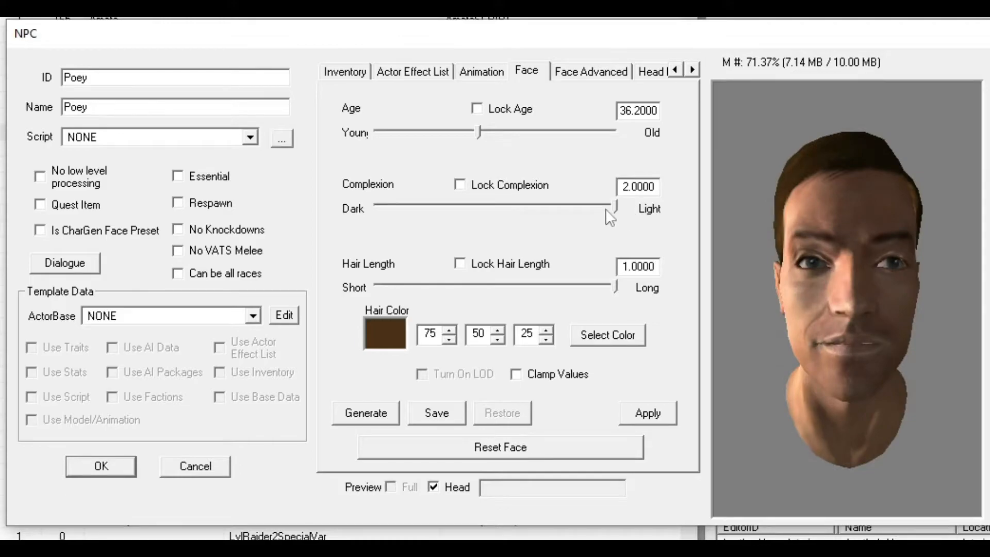
mouse_move(612, 207)
mouse_down()
mouse_move(327, 203)
mouse_move(697, 210)
mouse_up()
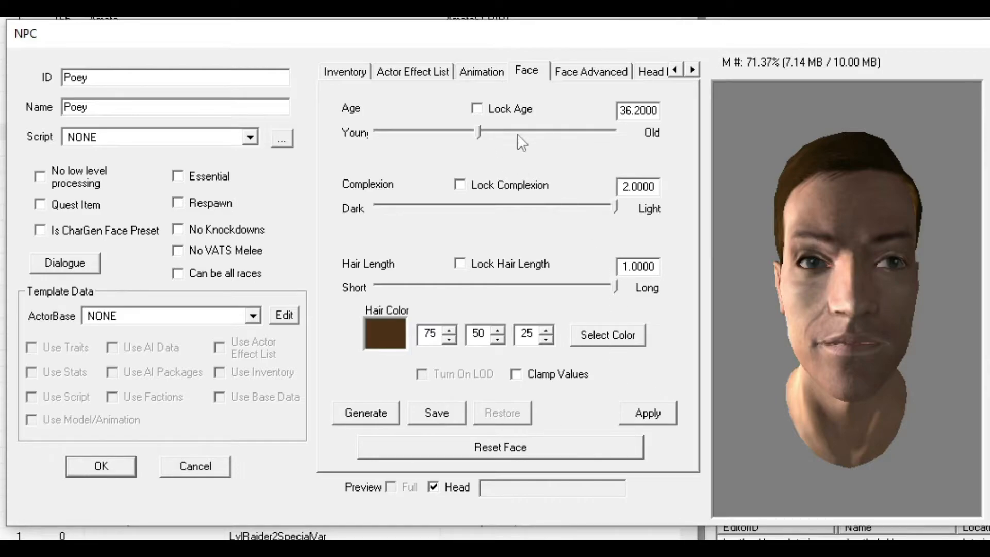
- Browse the Face Advanced morphs and set Mouth - Lips large/small to about 7
click(591, 71)
scroll(507, 226, down, 5)
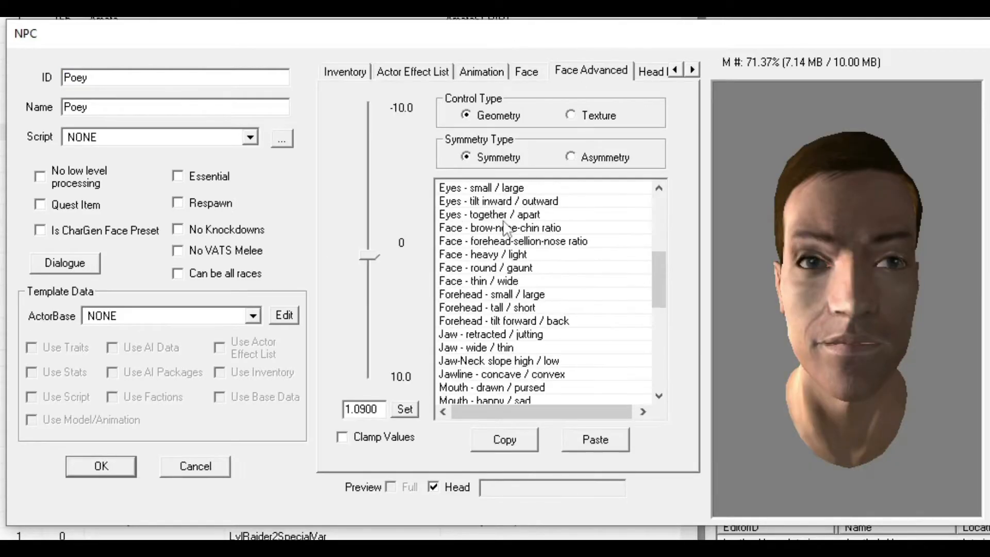
scroll(507, 227, down, 2)
scroll(507, 227, down, 6)
click(488, 242)
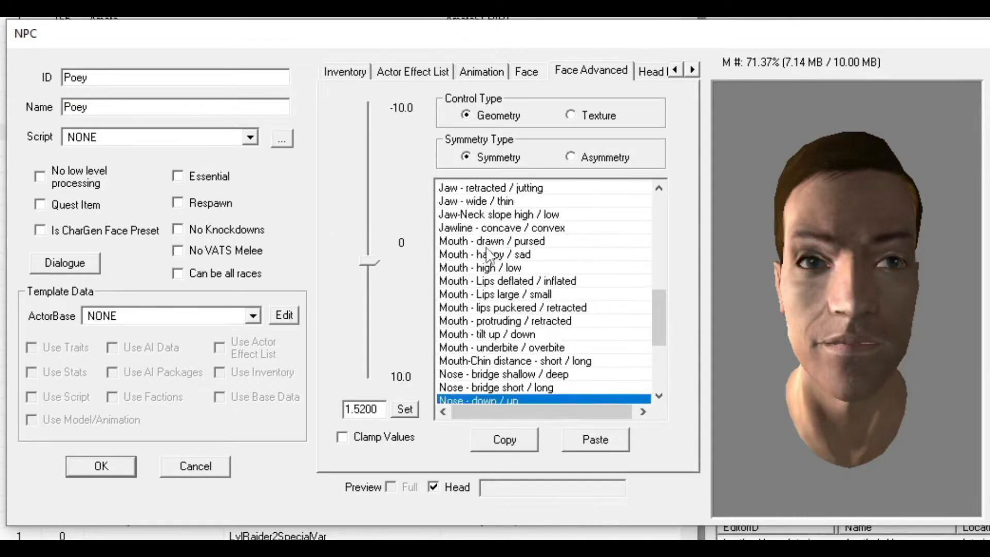
scroll(488, 250, up, 8)
click(489, 241)
scroll(489, 251, down, 9)
scroll(495, 260, down, 4)
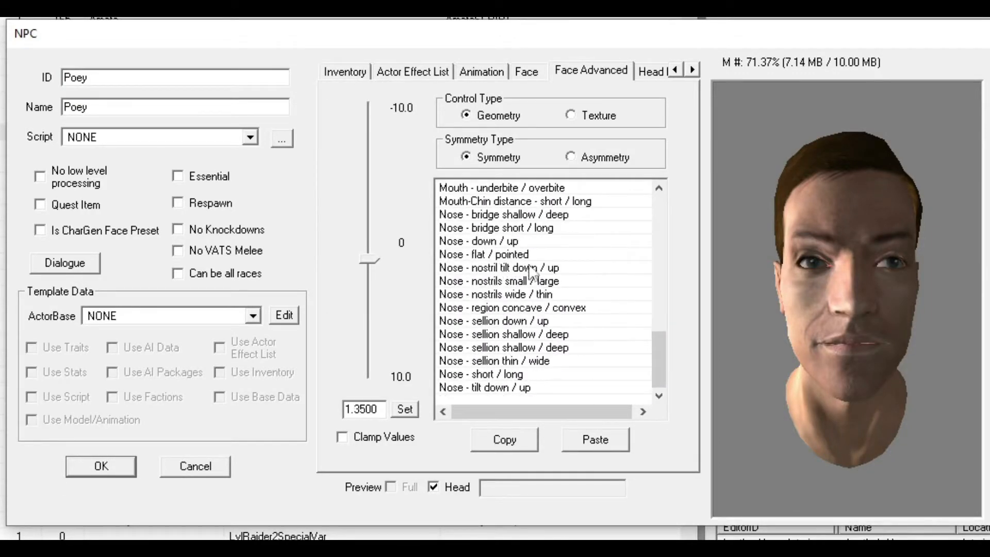
scroll(511, 273, up, 10)
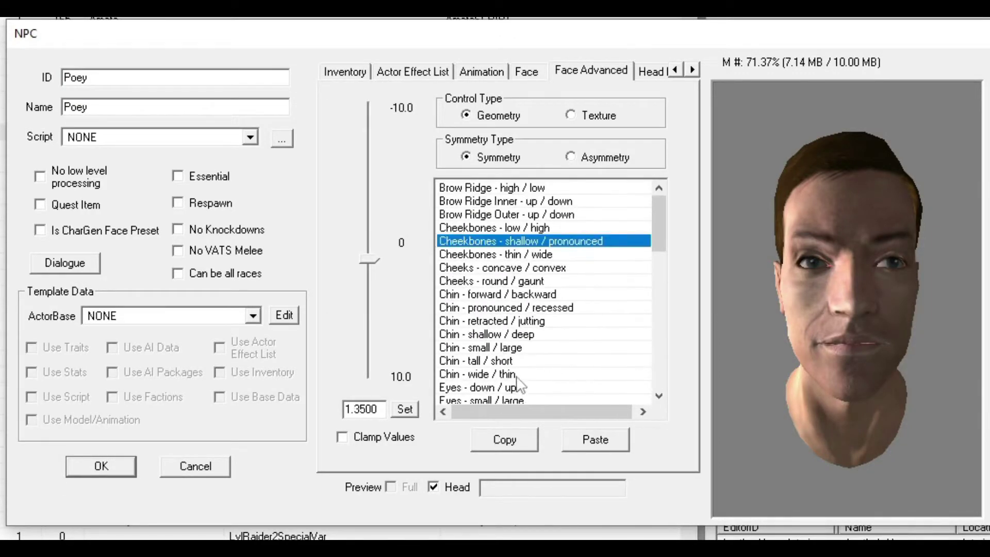
click(511, 268)
click(484, 202)
scroll(484, 282, down, 8)
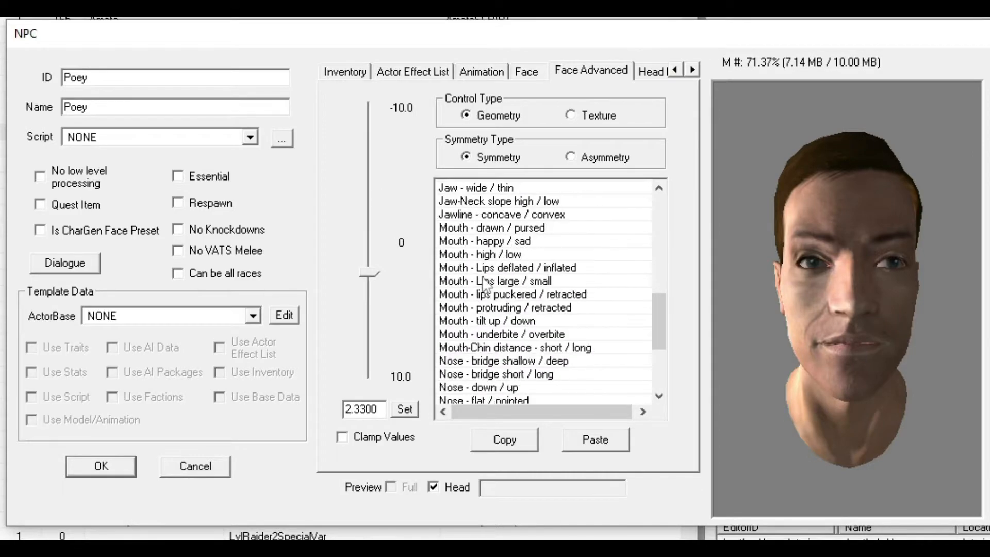
click(484, 282)
drag(757, 312, 807, 319)
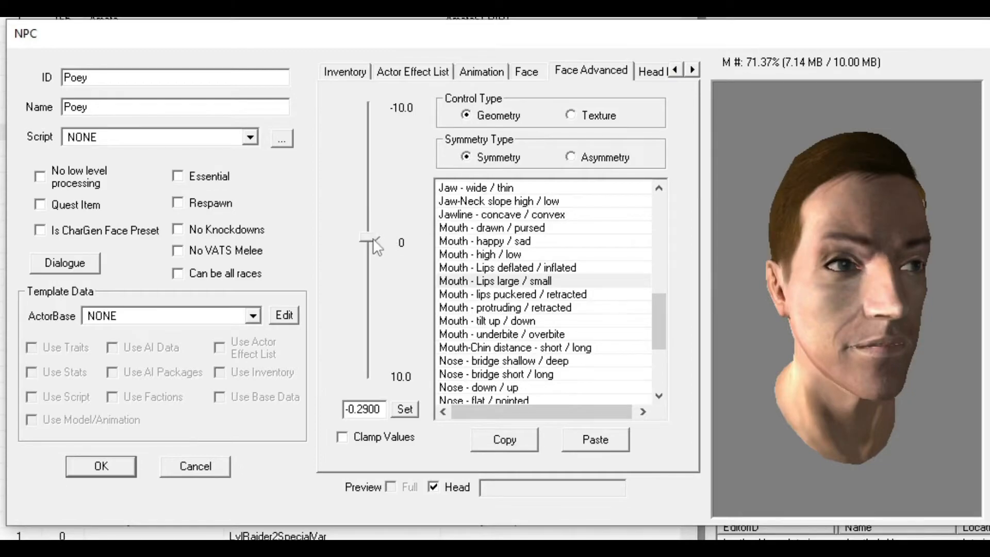
mouse_move(370, 241)
mouse_down()
mouse_move(372, 407)
mouse_move(393, 155)
mouse_move(377, 62)
mouse_up()
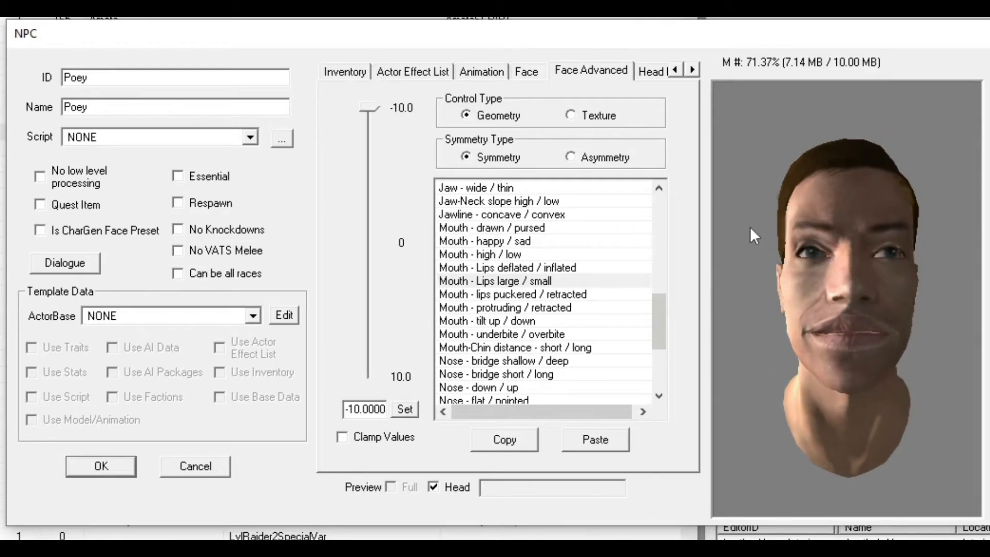
- Push Mouth - happy/sad to both extremes, then bring Nose - nostrils wide/thin near neutral
click(490, 243)
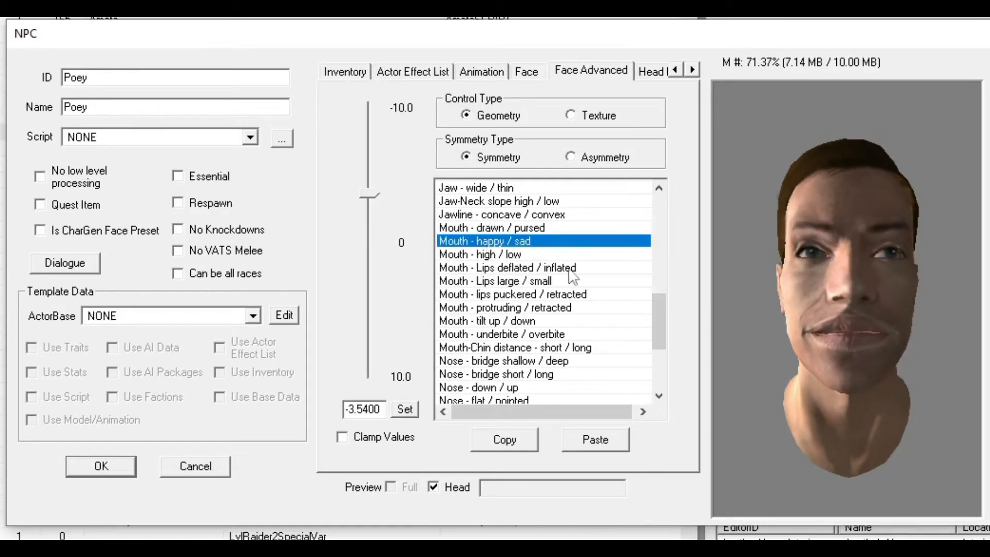
drag(371, 192, 383, 50)
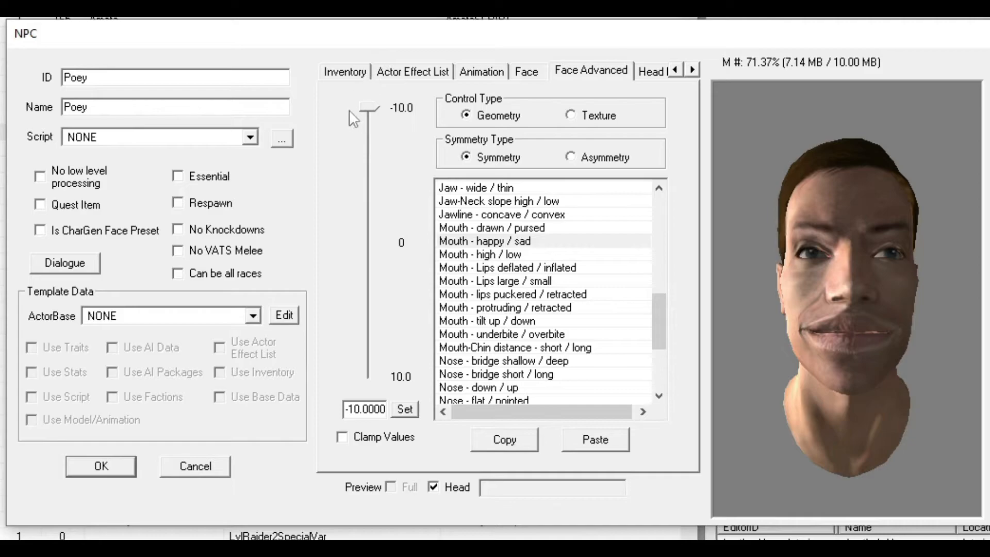
drag(371, 112, 380, 464)
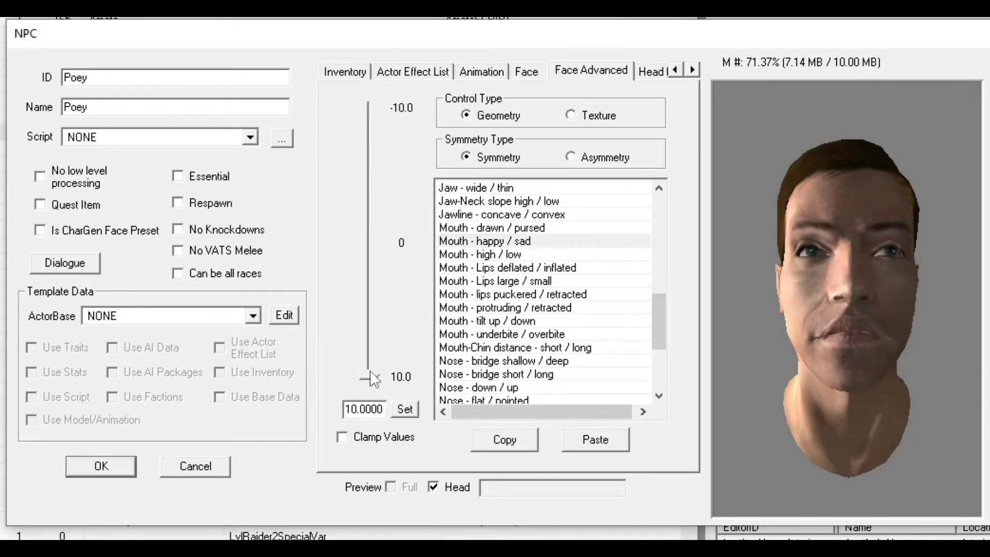
drag(369, 377, 371, 174)
scroll(527, 333, down, 3)
click(527, 335)
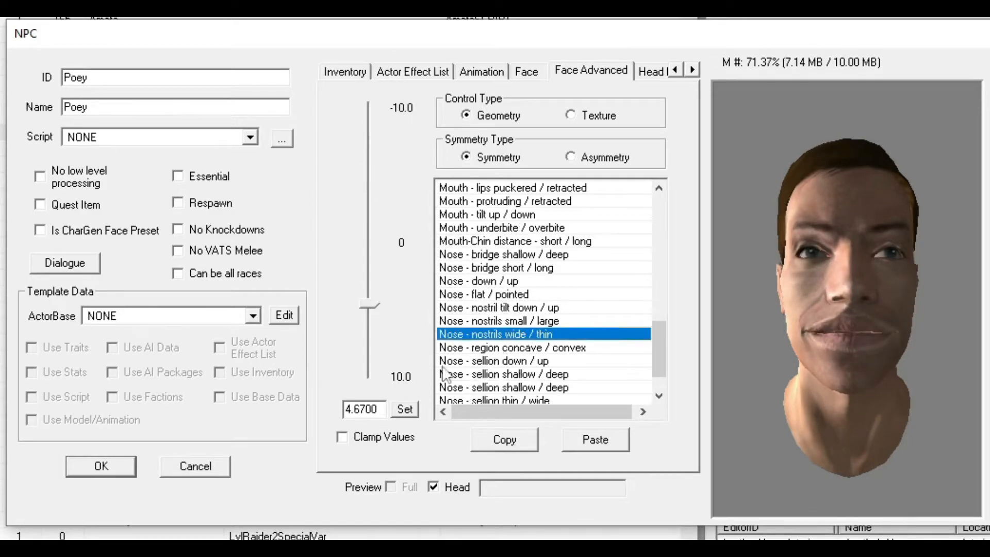
drag(370, 305, 374, 238)
- Review the Head Parts hair list and keep Poey's hair set to none
click(611, 71)
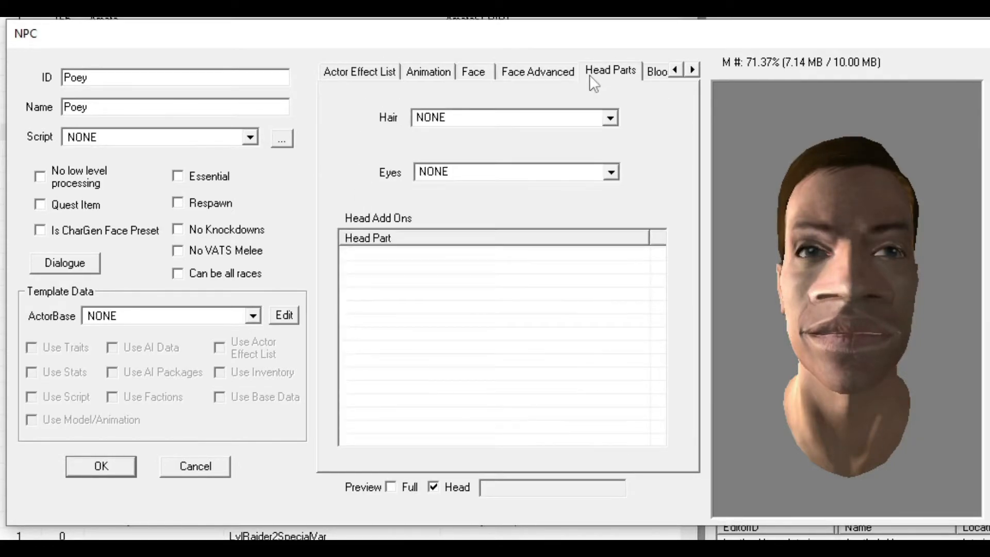
click(611, 118)
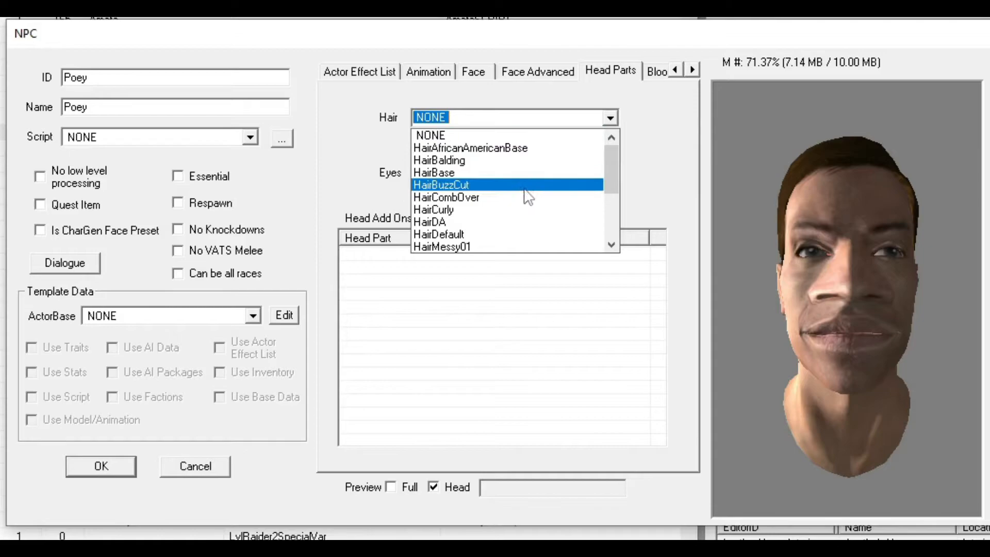
scroll(534, 201, down, 3)
scroll(526, 222, up, 4)
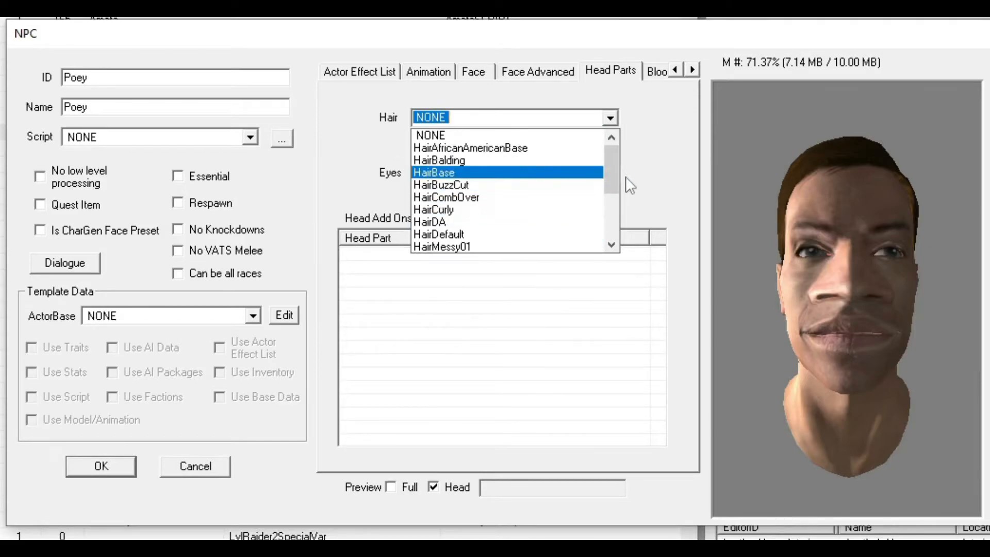
mouse_move(623, 175)
mouse_down()
mouse_move(613, 150)
mouse_move(613, 229)
mouse_move(614, 140)
mouse_up()
scroll(570, 191, down, 3)
scroll(602, 168, up, 3)
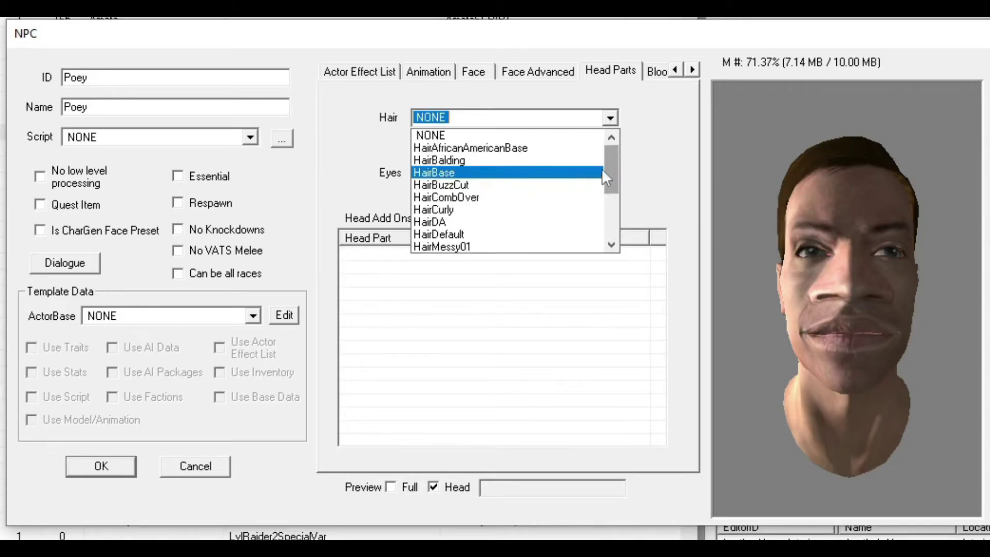
click(495, 116)
key(Tab)
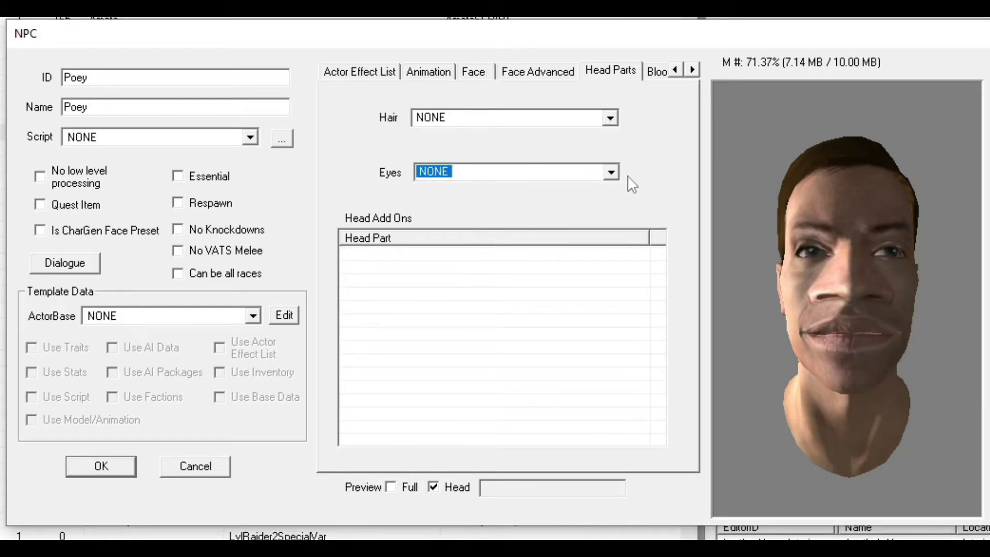
- Try eye types from the Eyes list, choosing EyeGreen and then EyeDefault
click(612, 171)
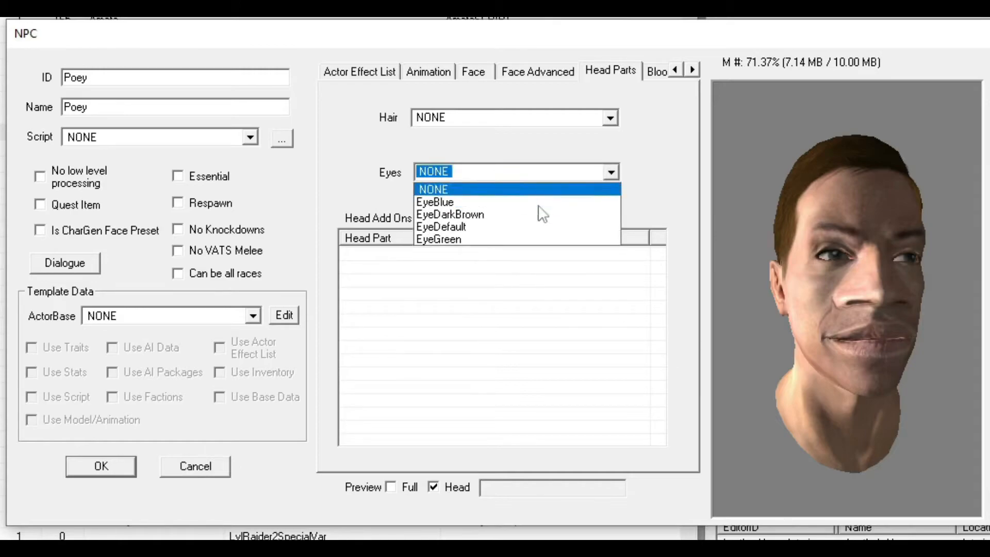
click(505, 190)
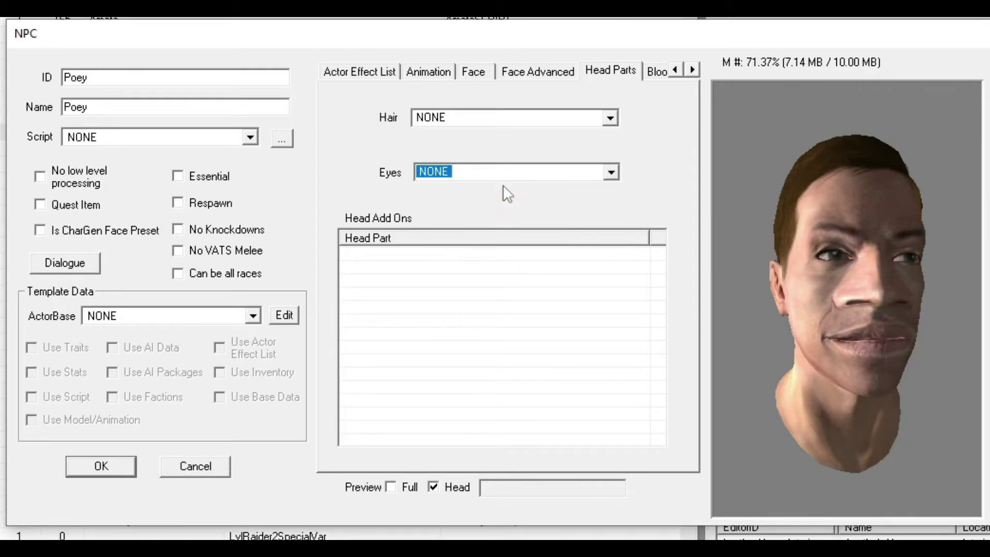
click(607, 178)
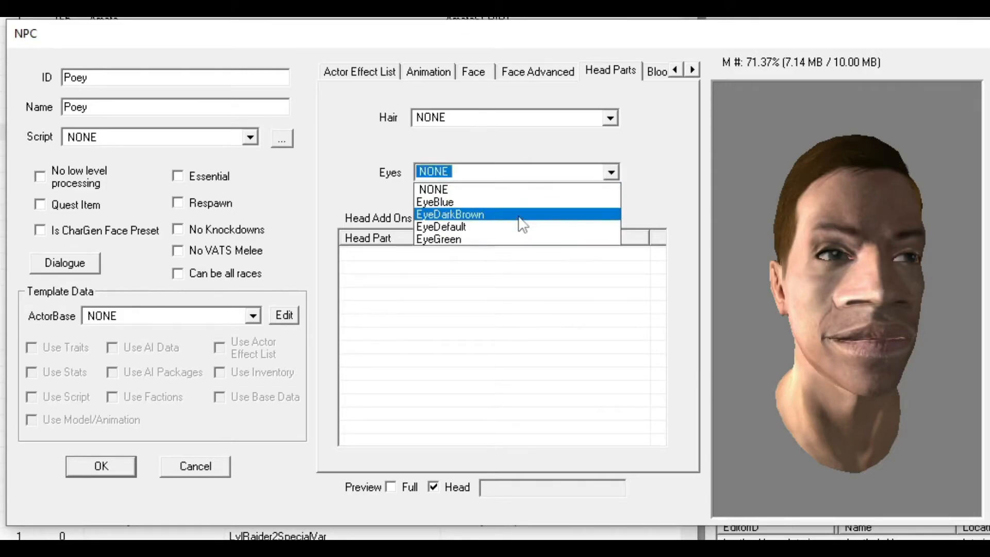
key(Escape)
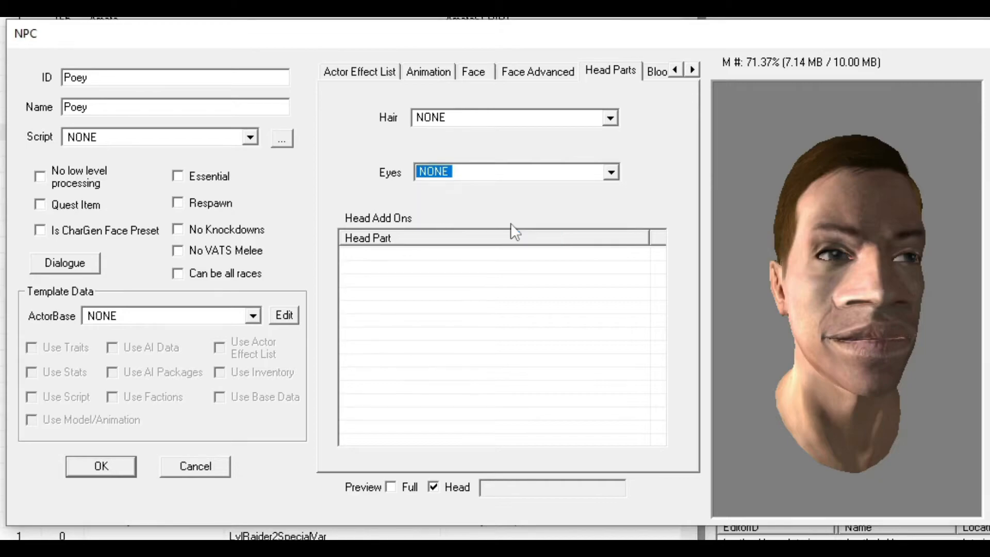
scroll(856, 270, up, 1)
scroll(853, 269, up, 1)
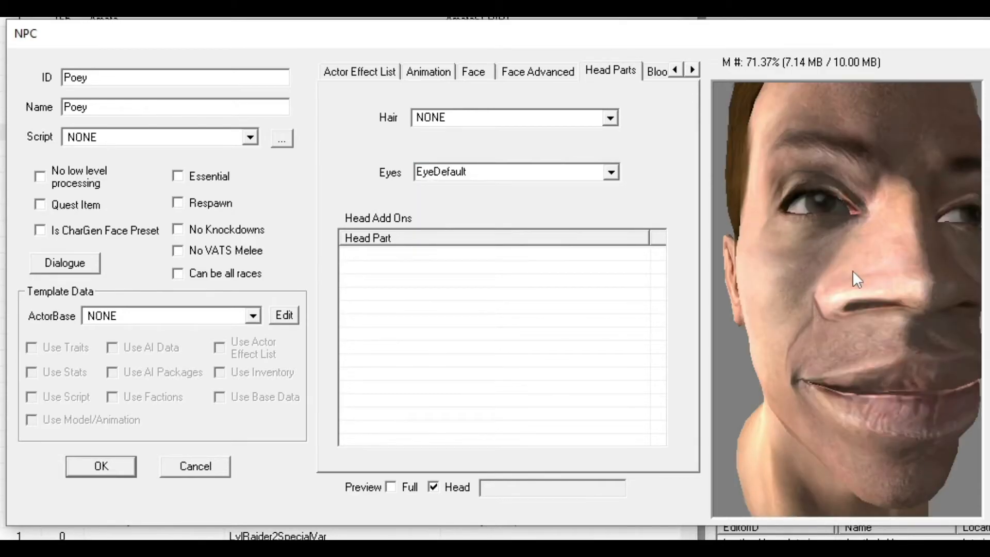
scroll(850, 294, up, 1)
click(612, 173)
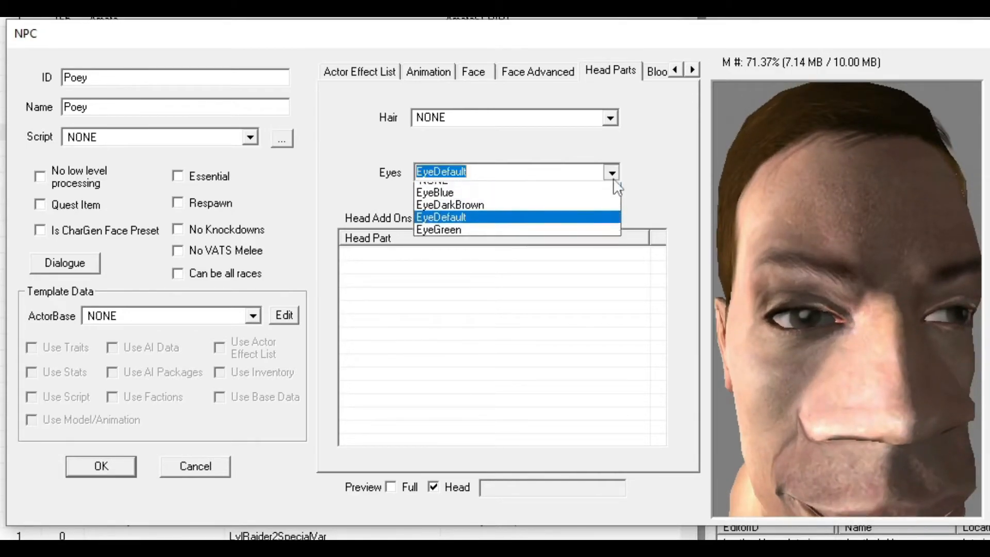
click(526, 243)
mouse_move(776, 277)
mouse_down()
mouse_move(801, 313)
mouse_move(794, 292)
mouse_up()
click(612, 173)
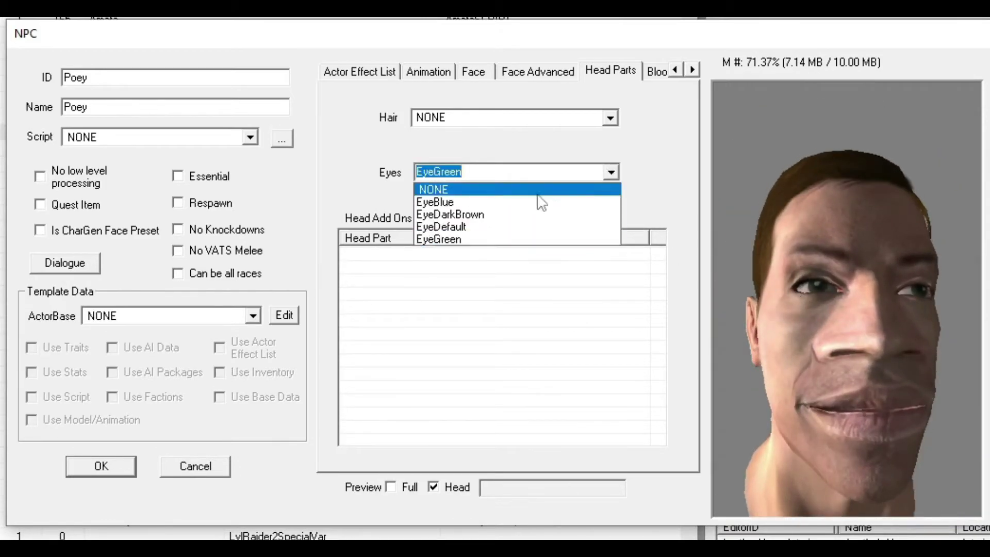
click(524, 224)
click(612, 173)
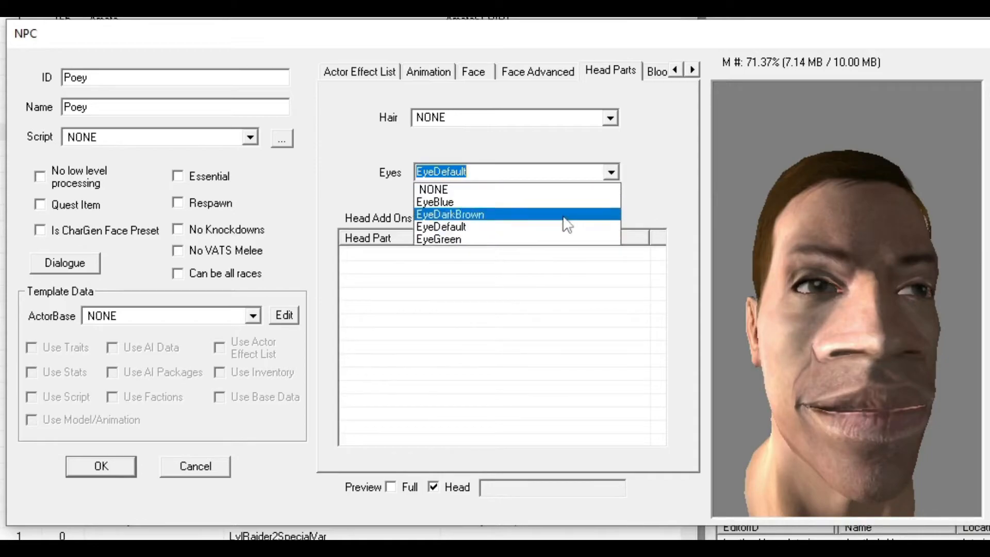
- Set the eyes to EyeGreen, add an Eyepatch head add-on, then delete it again
click(534, 242)
right_click(430, 264)
click(471, 271)
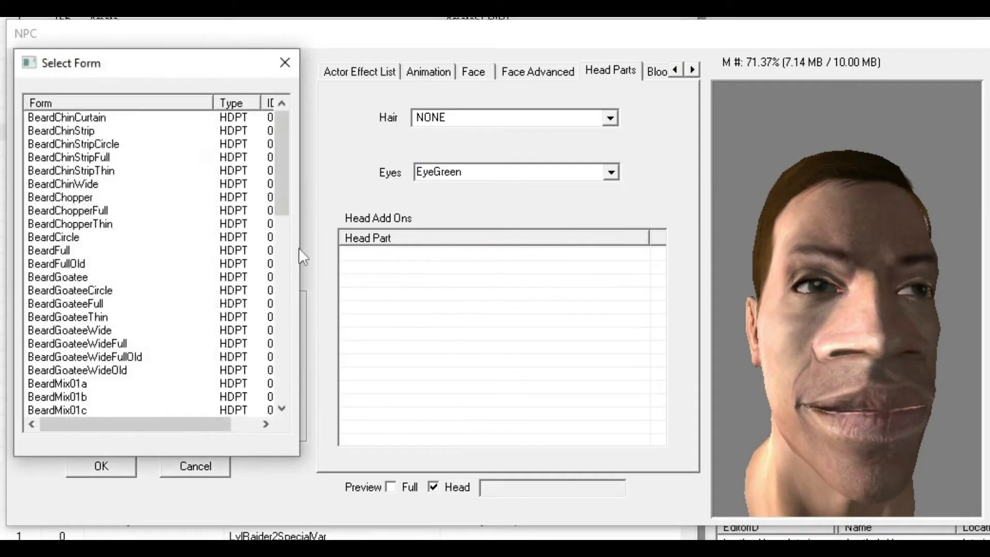
scroll(181, 183, down, 10)
drag(124, 54, 392, 58)
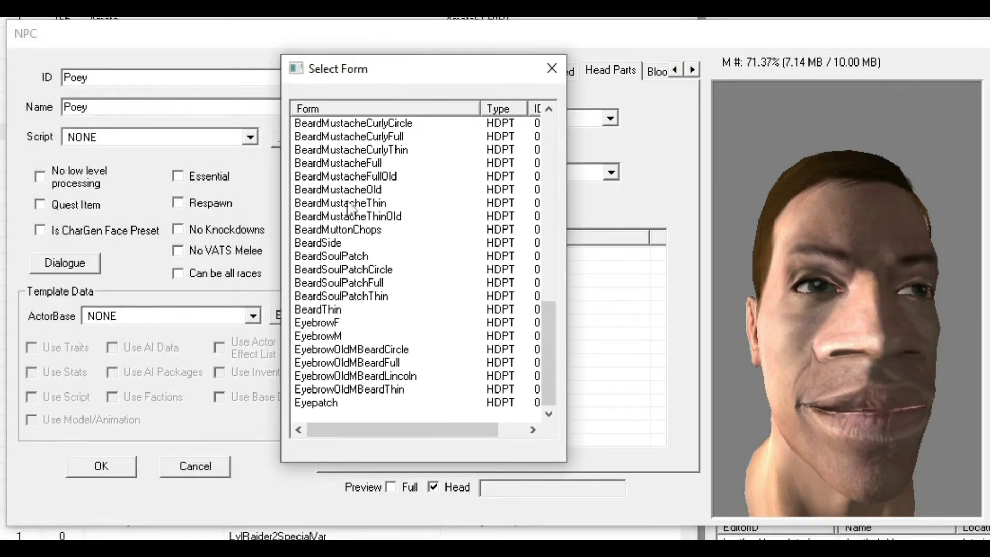
scroll(354, 317, up, 6)
scroll(360, 308, down, 6)
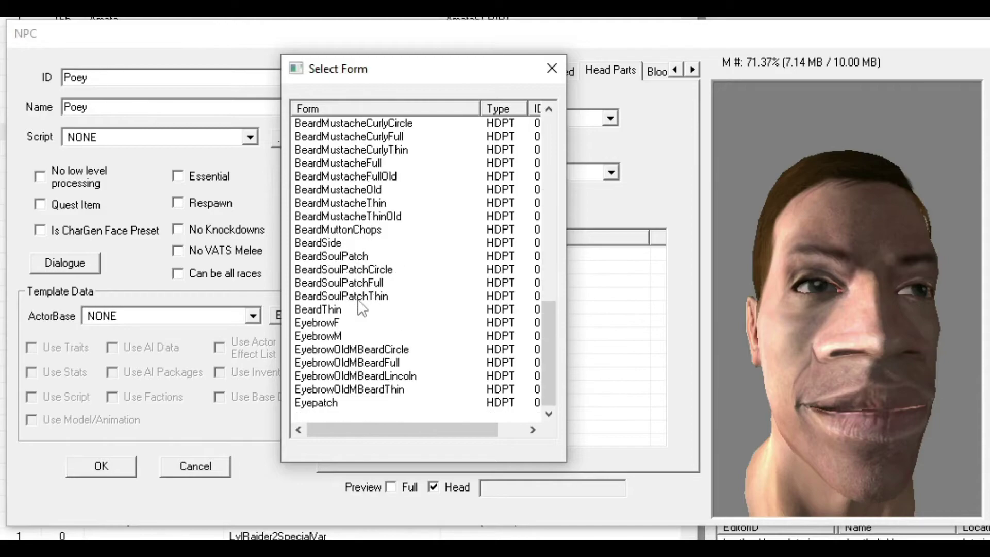
double_click(315, 402)
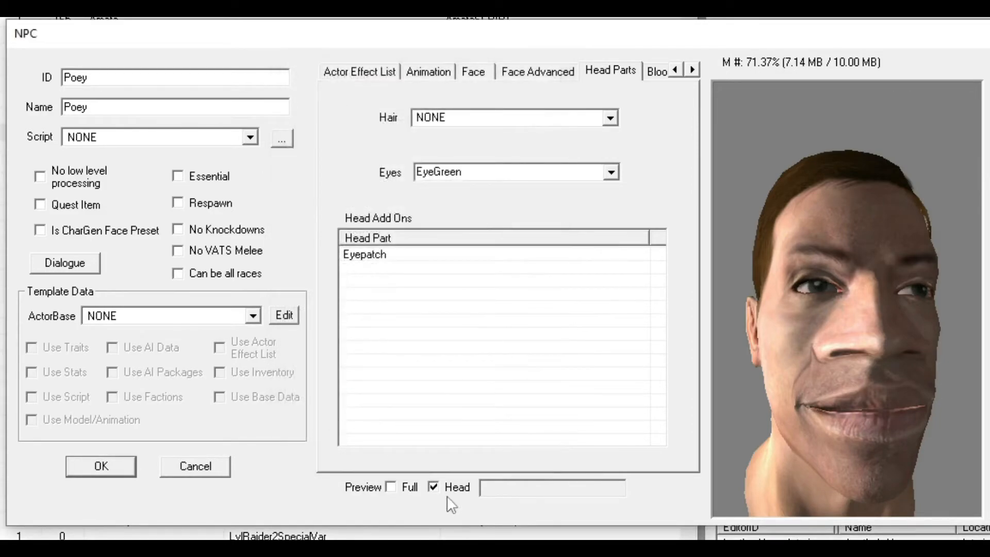
right_click(375, 254)
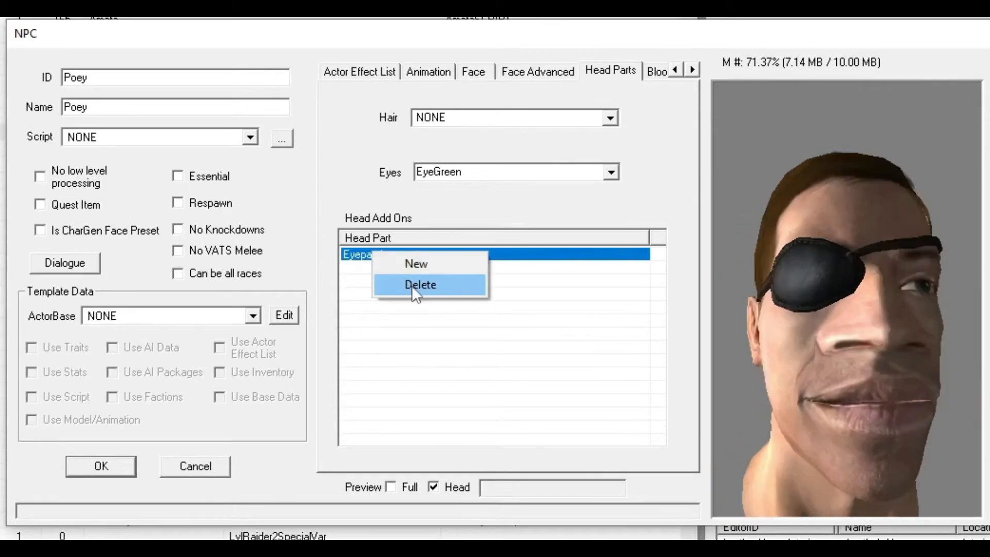
click(416, 288)
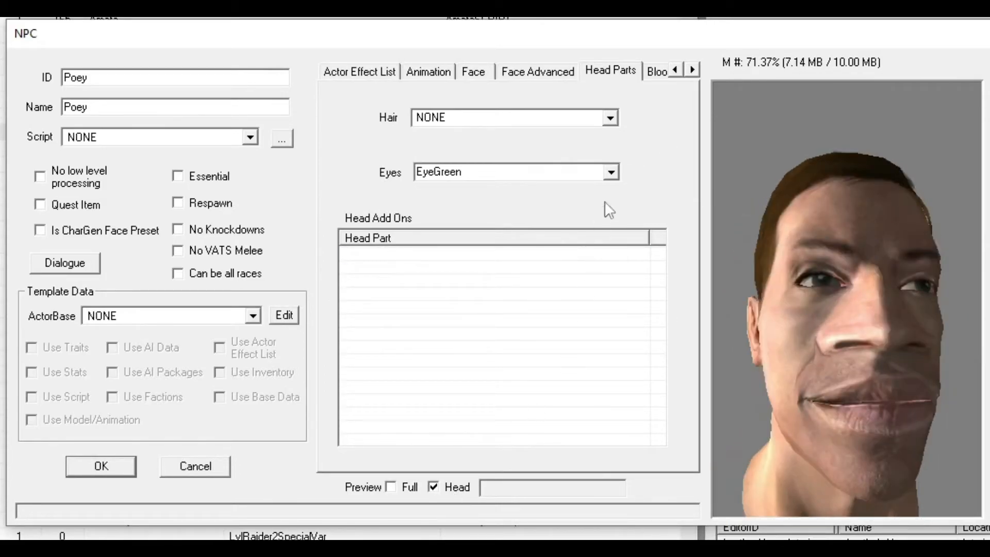
- Check Poey's Blood, Destruction and empty Scripts sections
click(692, 70)
click(582, 71)
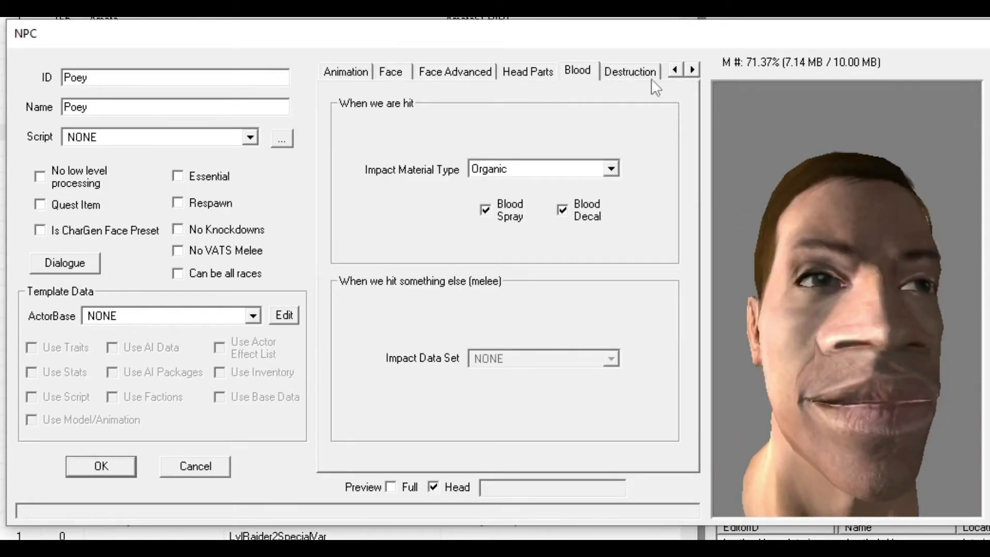
click(646, 71)
click(693, 70)
click(623, 71)
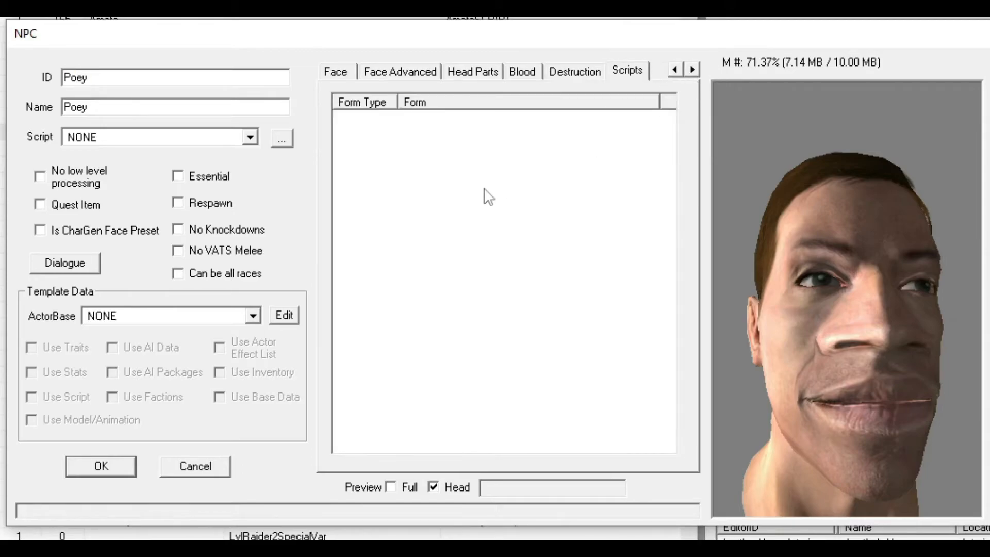
scroll(814, 282, down, 5)
scroll(833, 301, down, 3)
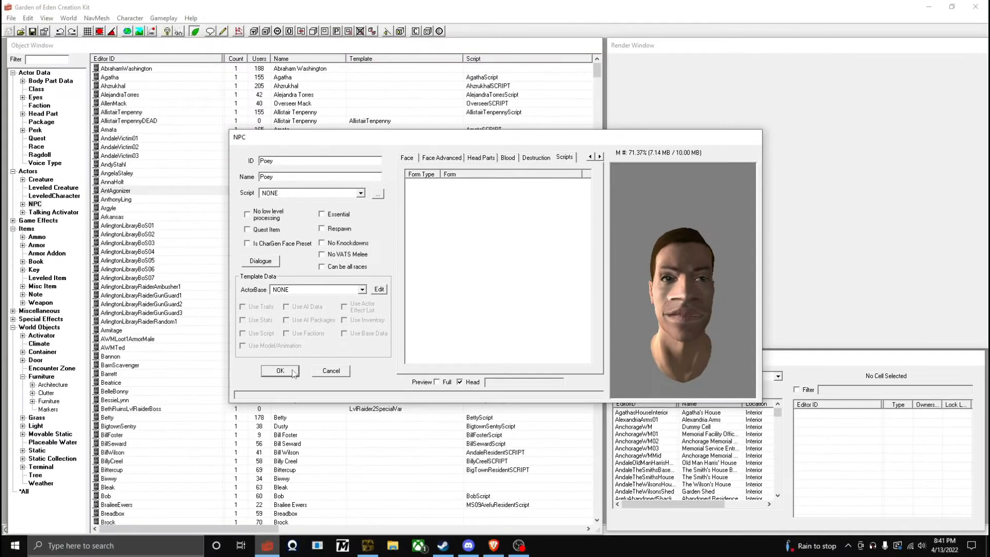
- Close the NPC editor and set the Cell View world space to Wasteland
click(295, 371)
click(705, 377)
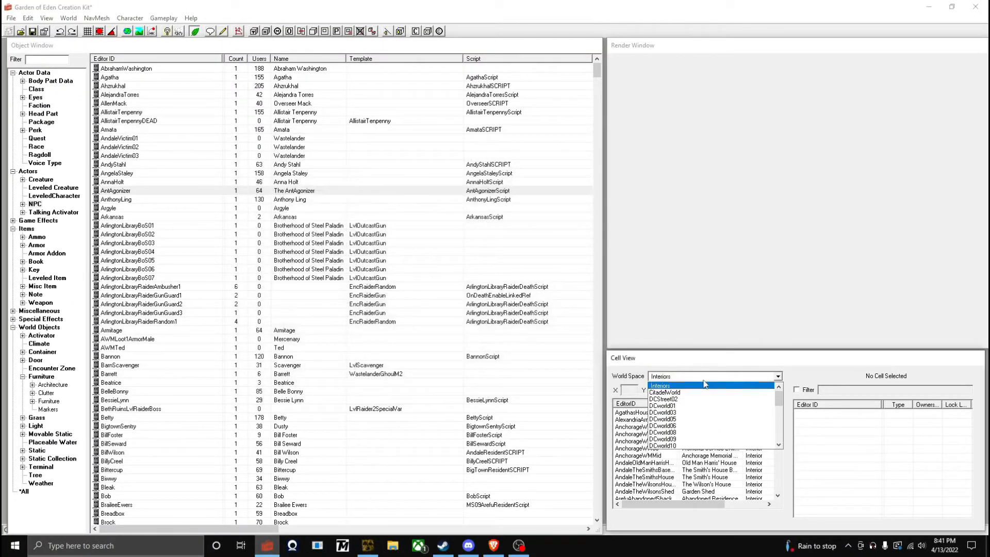
click(673, 439)
click(697, 376)
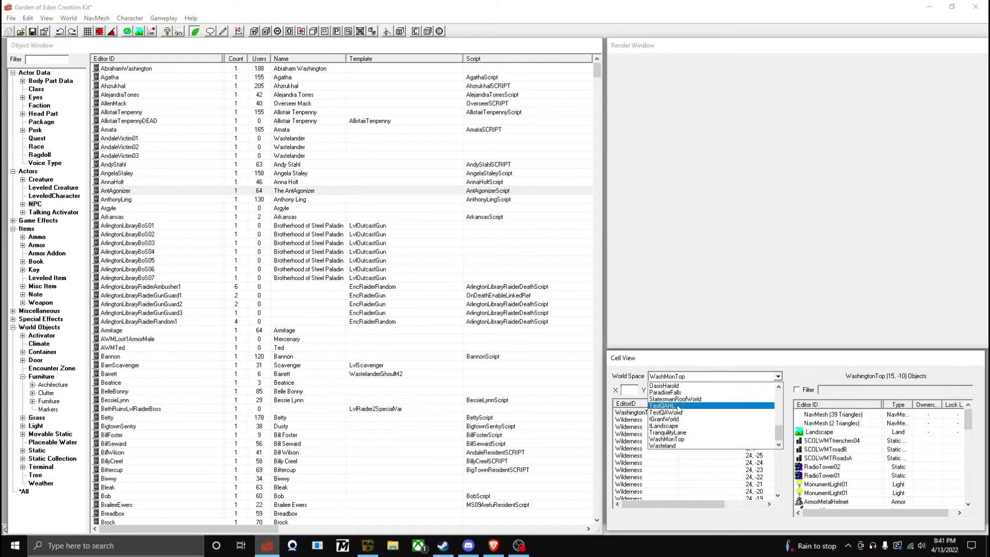
click(676, 446)
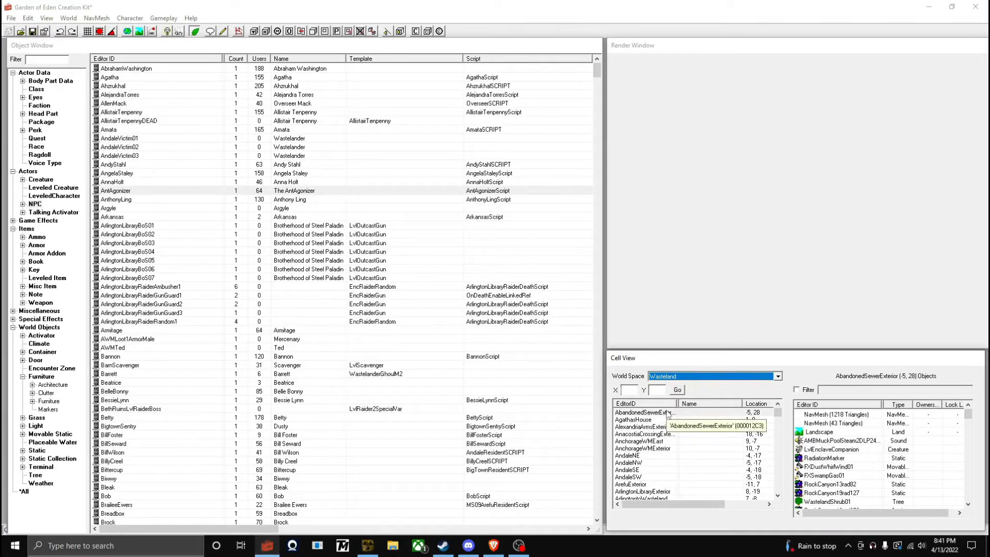
- Load the Vault101Exterior cell, answering Yes to all on the animation warnings
click(644, 466)
key(v)
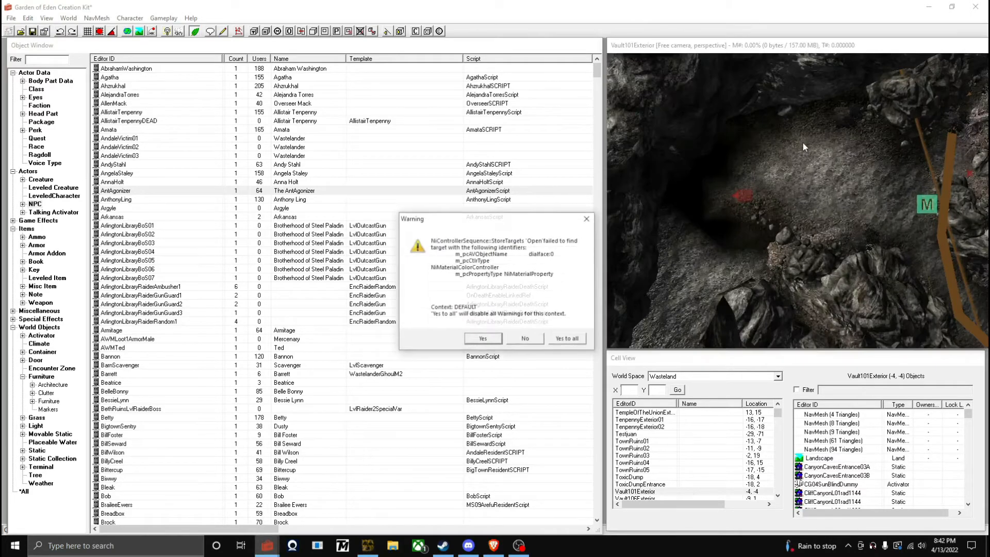
scroll(803, 143, up, 3)
scroll(792, 155, up, 3)
click(566, 339)
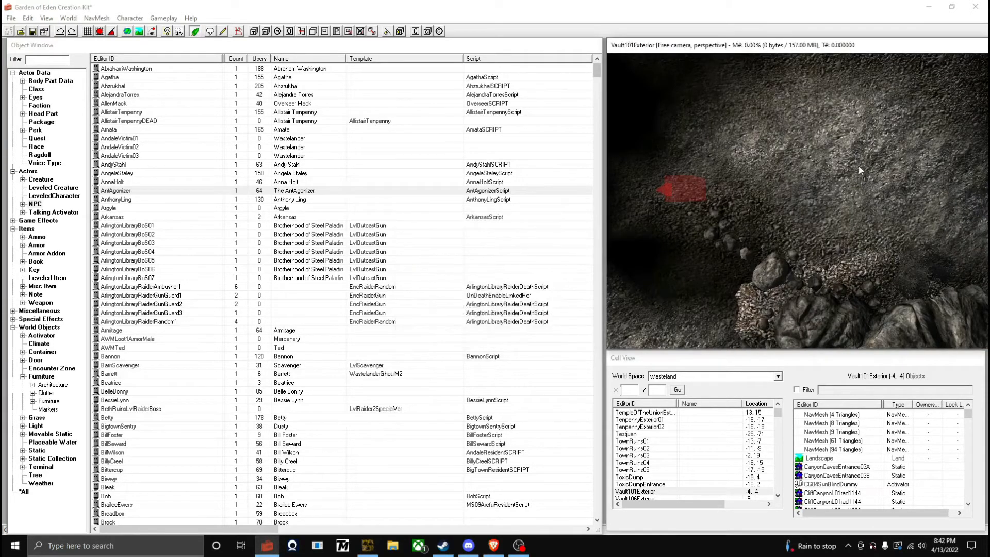
mouse_move(859, 166)
middle_down()
mouse_move(728, 163)
mouse_move(802, 193)
mouse_move(757, 185)
middle_up()
- Locate Poey in the NPC list and drag him into the area outside Vault 101
click(283, 201)
scroll(241, 299, down, 5)
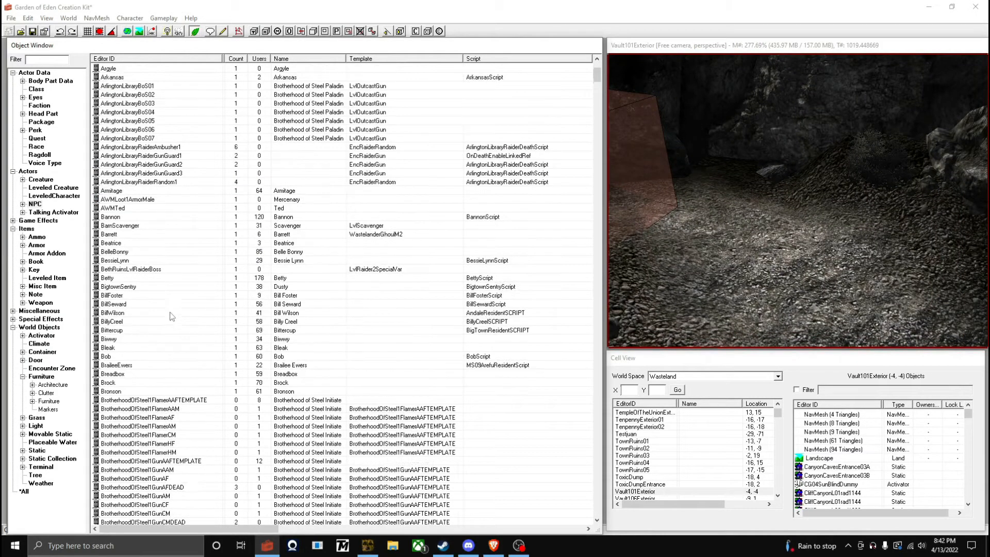
scroll(193, 294, down, 3)
click(138, 287)
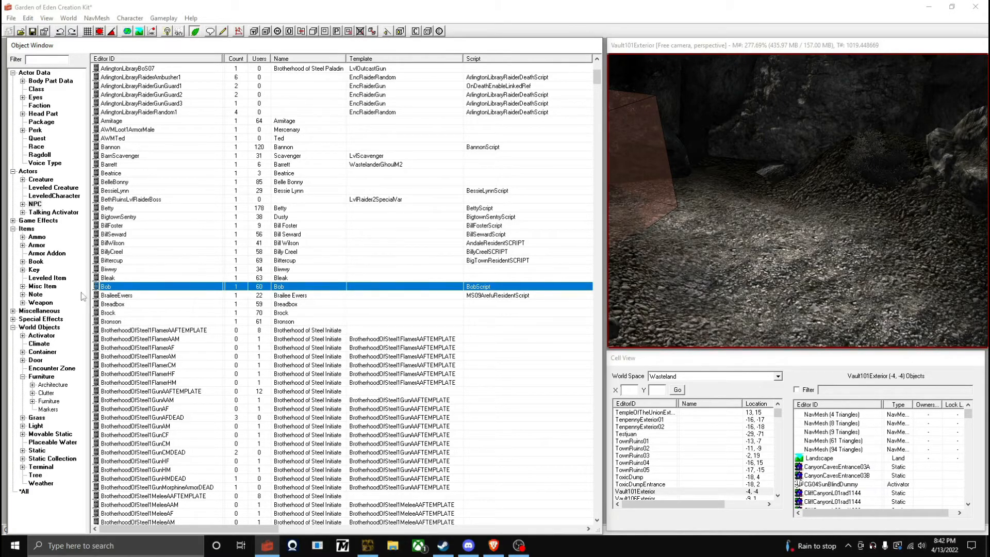
scroll(167, 294, down, 8)
scroll(163, 348, down, 8)
scroll(158, 395, down, 8)
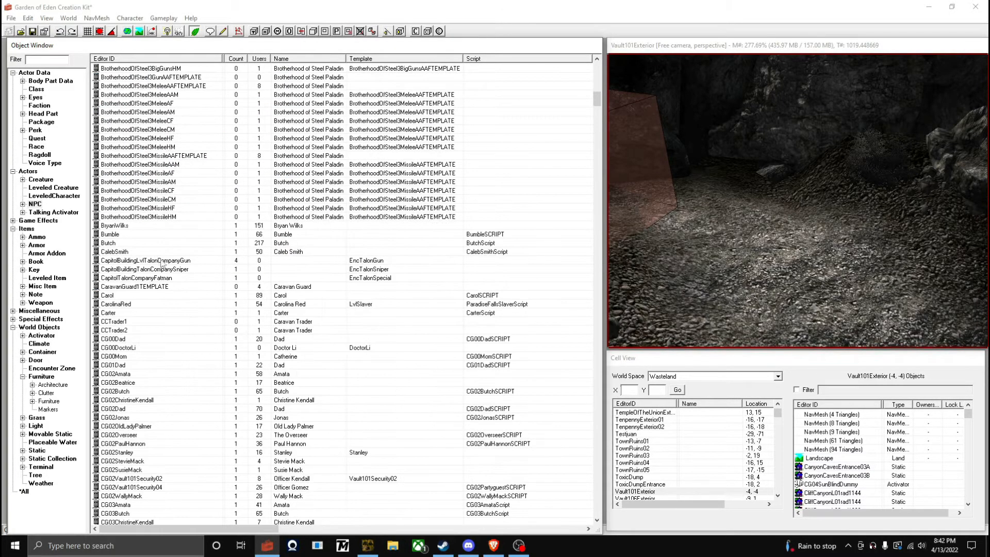
key(j)
key(p)
key(o)
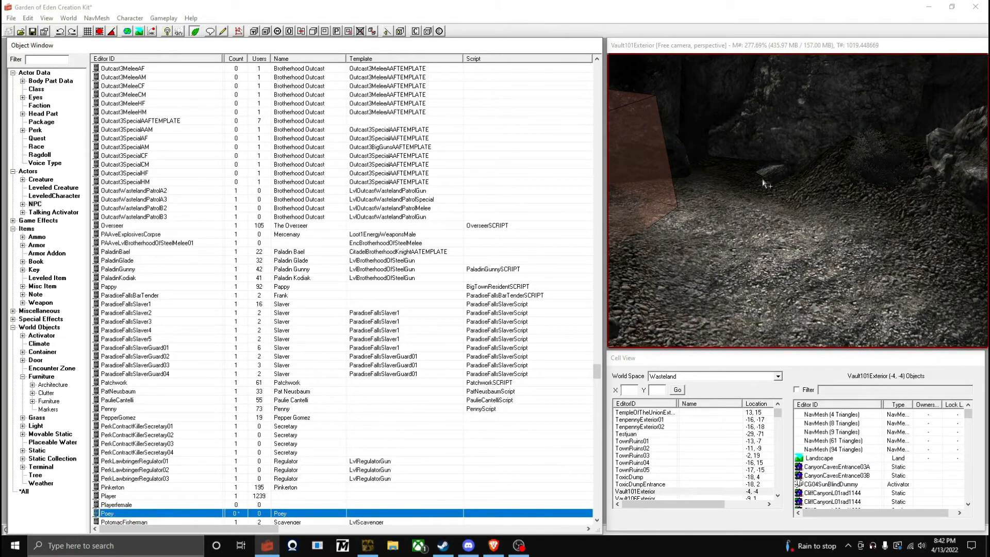
mouse_move(785, 147)
mouse_down()
mouse_move(813, 137)
mouse_move(753, 247)
mouse_up()
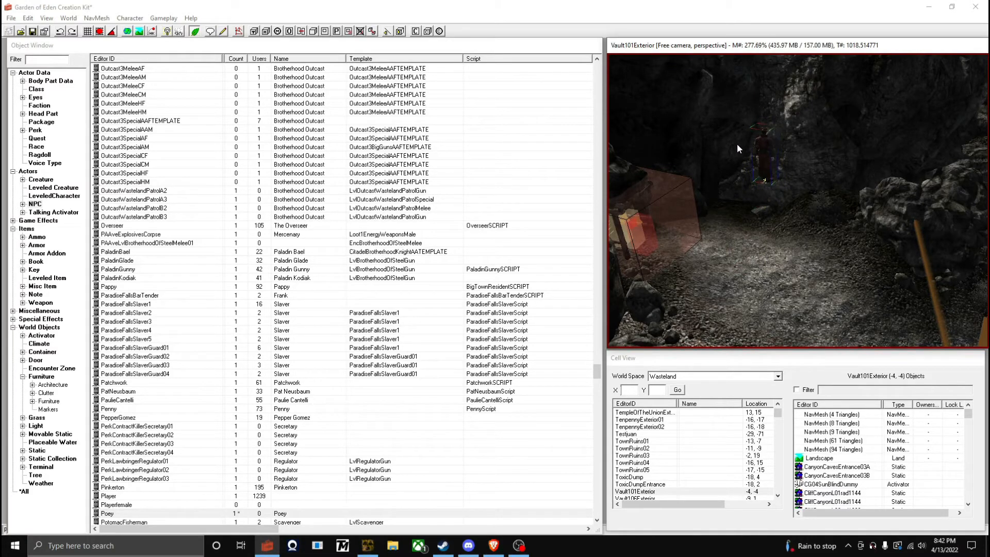
scroll(758, 218, up, 3)
scroll(745, 250, up, 3)
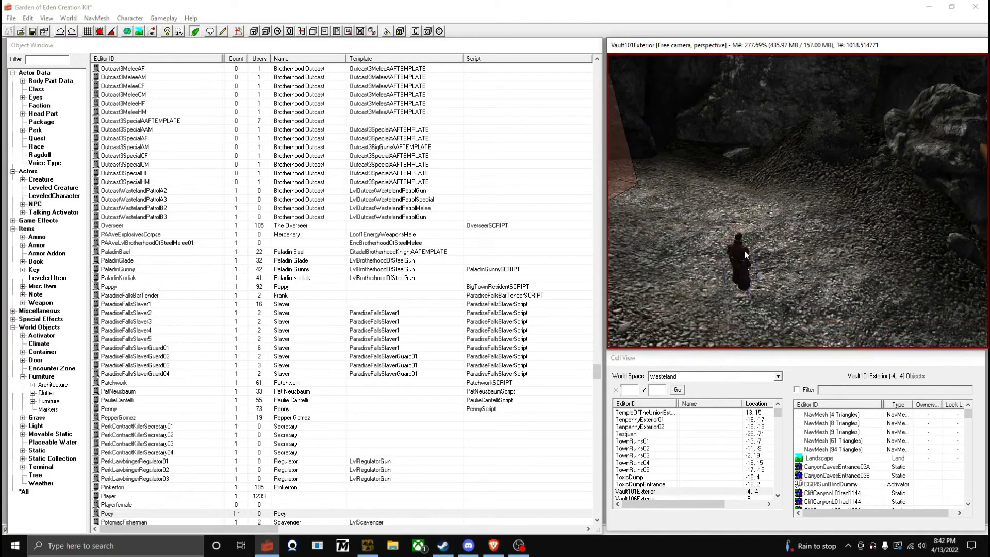
scroll(751, 259, up, 2)
scroll(754, 248, up, 3)
scroll(764, 225, up, 3)
scroll(764, 229, down, 3)
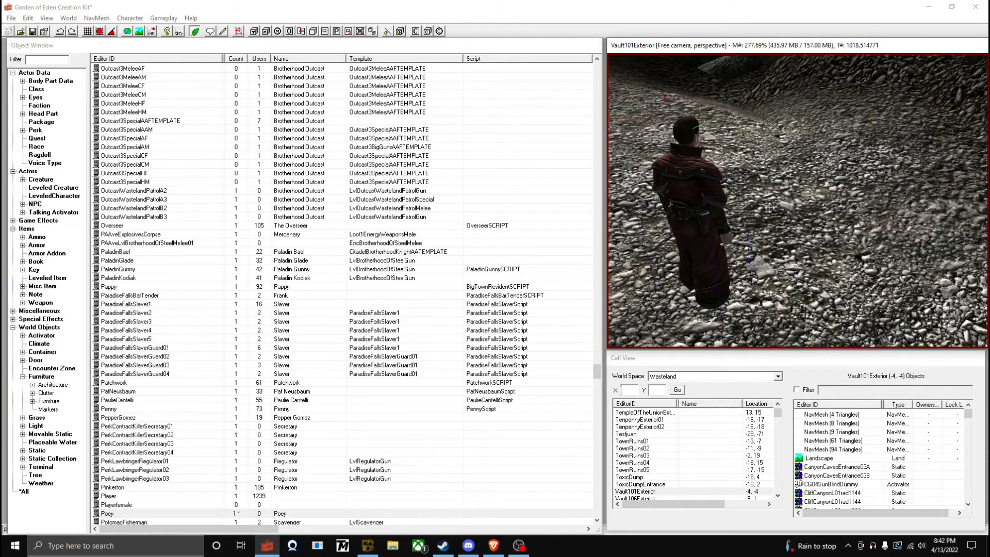
scroll(793, 179, down, 3)
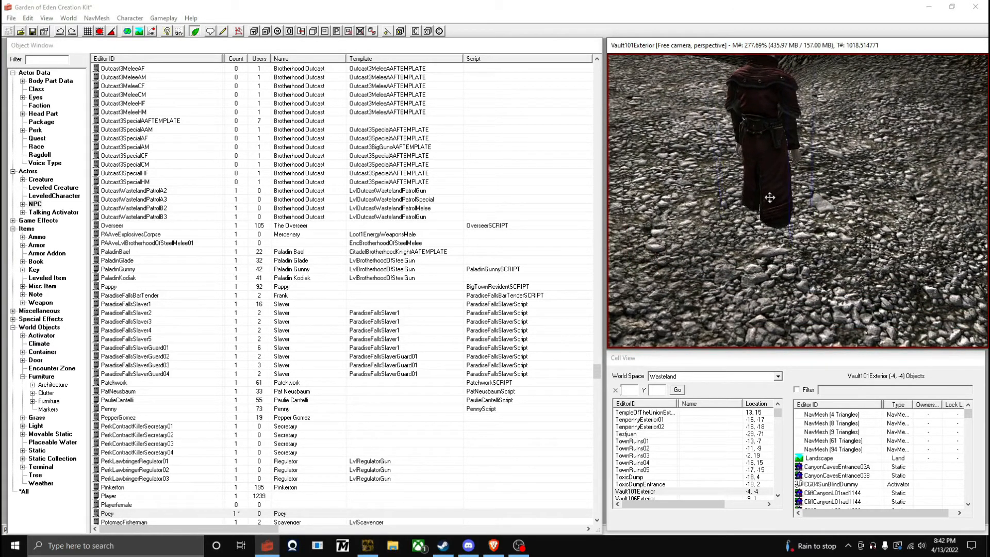
- Turn Poey to face the camera and save the plugin as Poey.esp
mouse_move(779, 167)
shift+middle_down()
mouse_move(771, 101)
mouse_move(767, 130)
shift+middle_up()
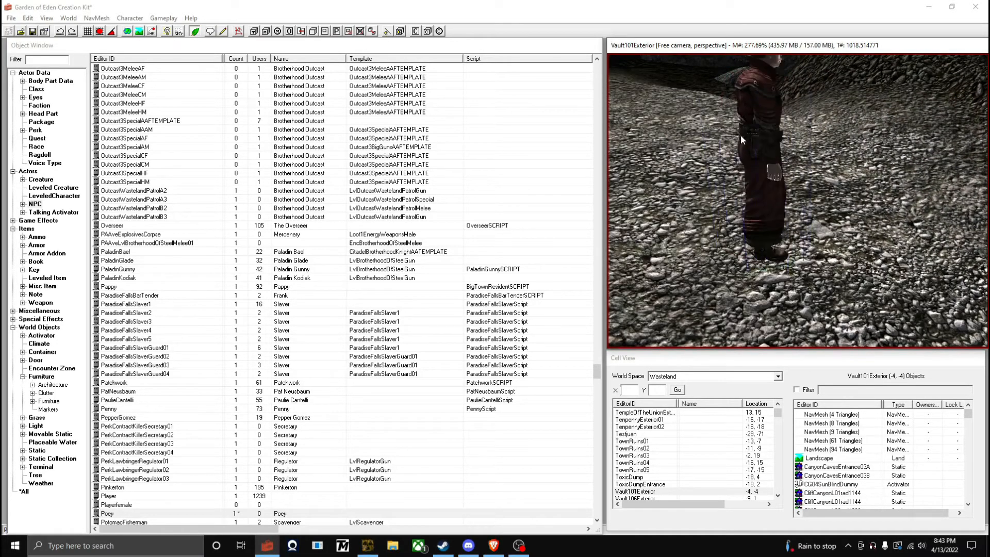
right_drag(741, 135, 688, 141)
key(c)
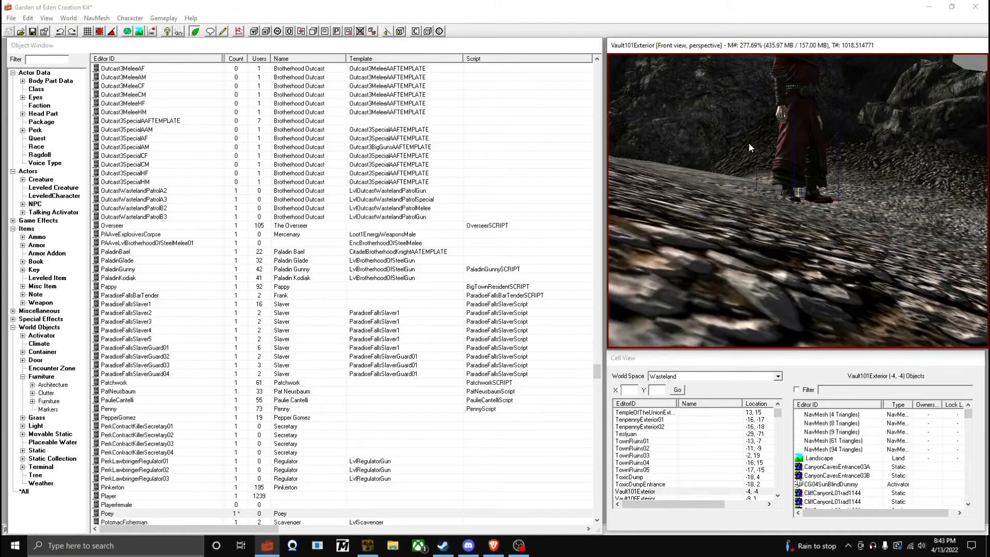
click(33, 31)
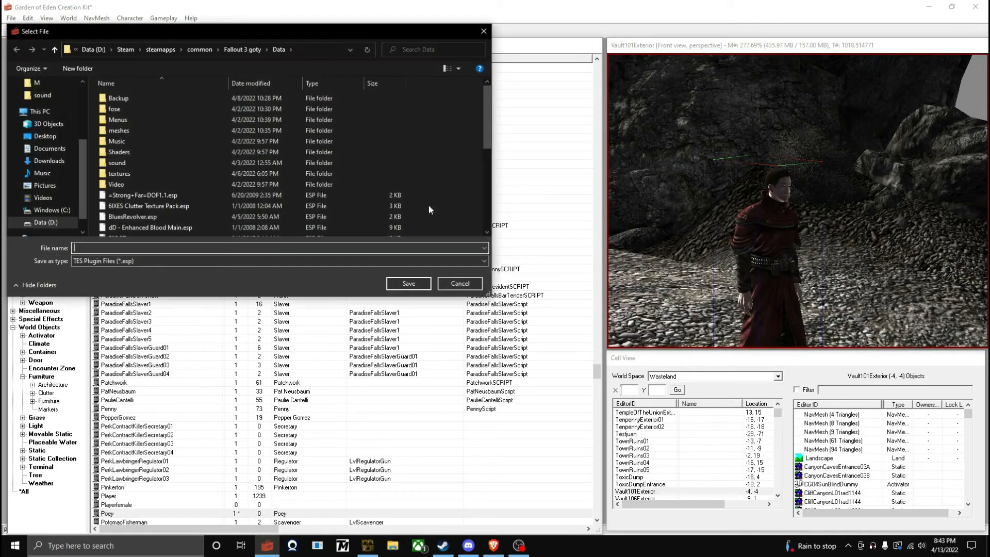
text(Poey)
key(Return)
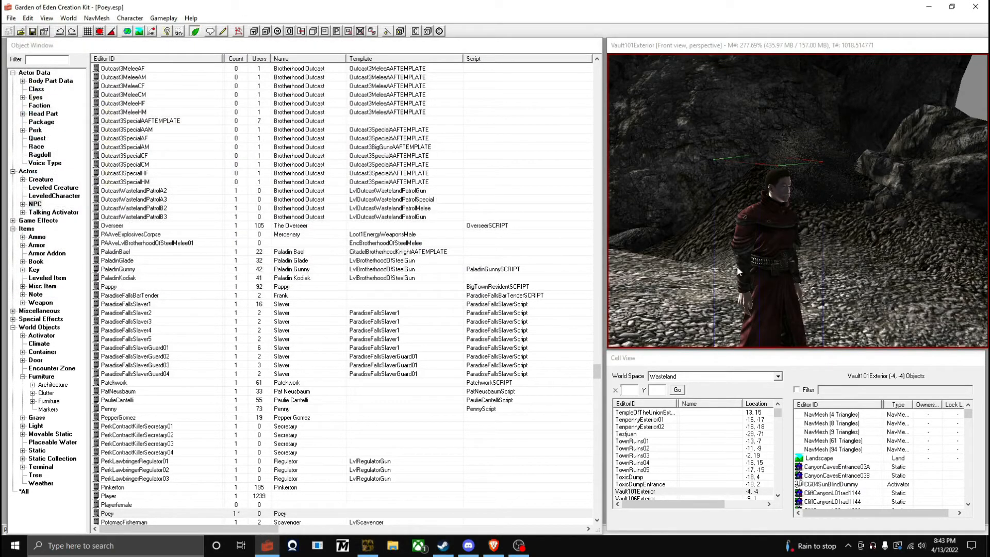
scroll(758, 233, up, 2)
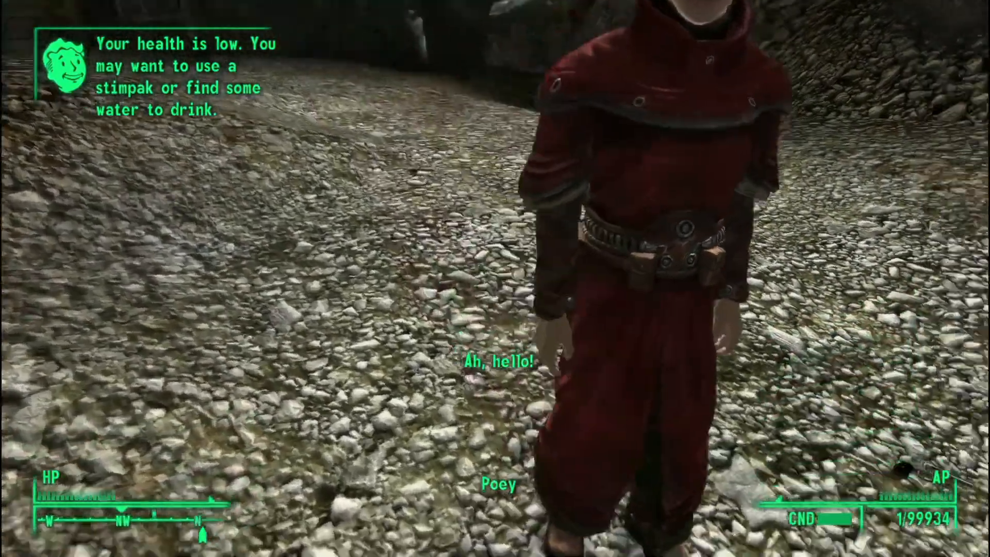
- Approach Poey in Fallout 3, talk to him and answer "I have to go now."
key(r)
key(v)
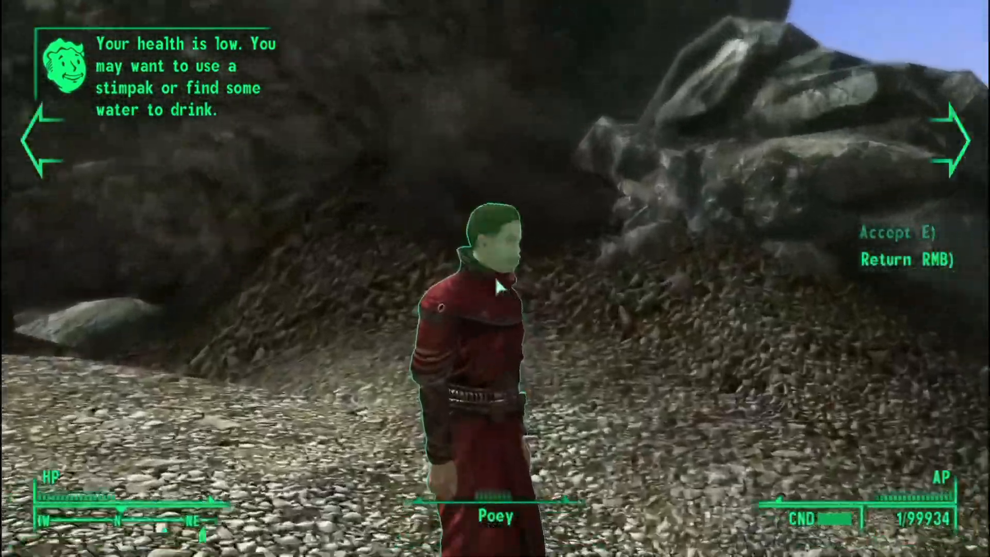
right_click(495, 275)
key(r)
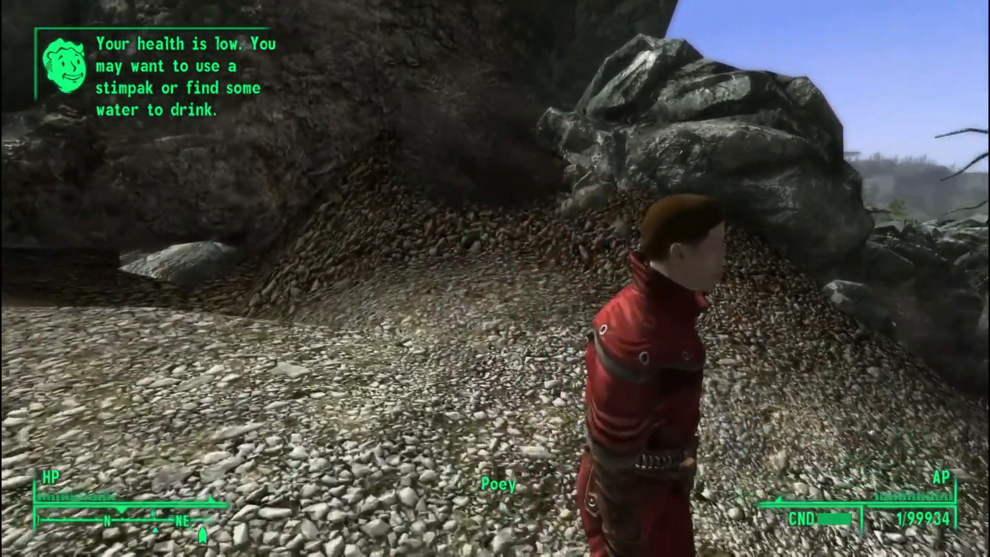
key(e)
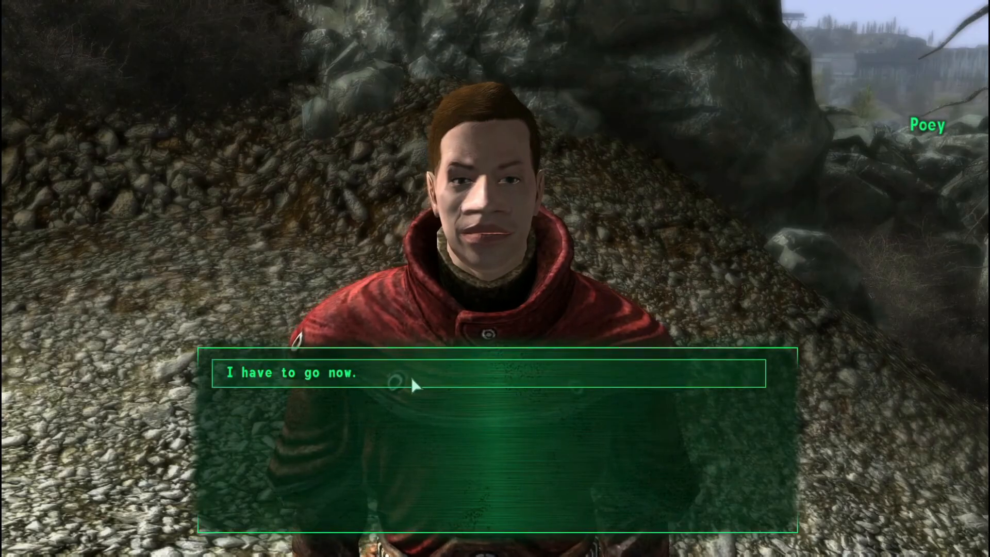
click(413, 379)
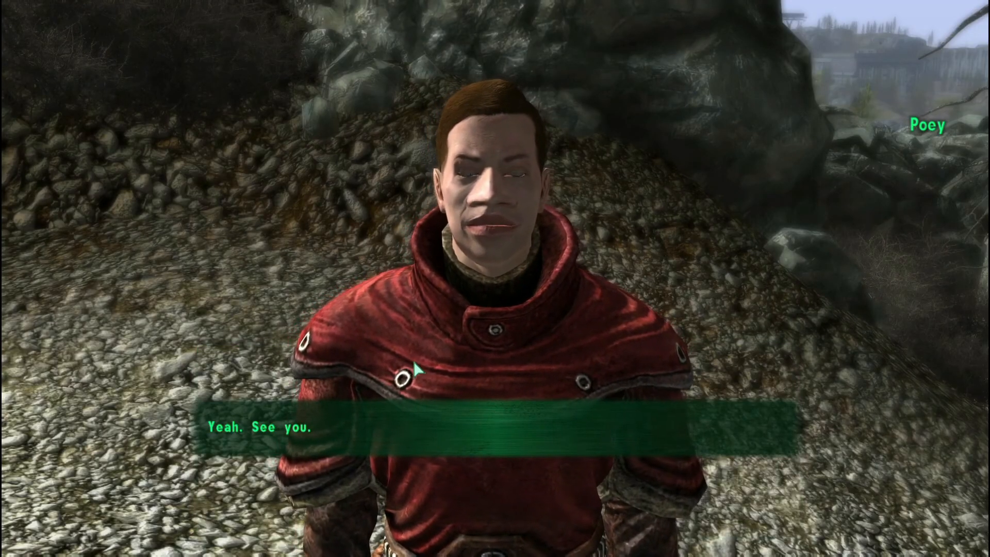
- Walk away and back, talk to Poey again ending with a goodbye, then head past the Scenic Overlook sign
key(w)
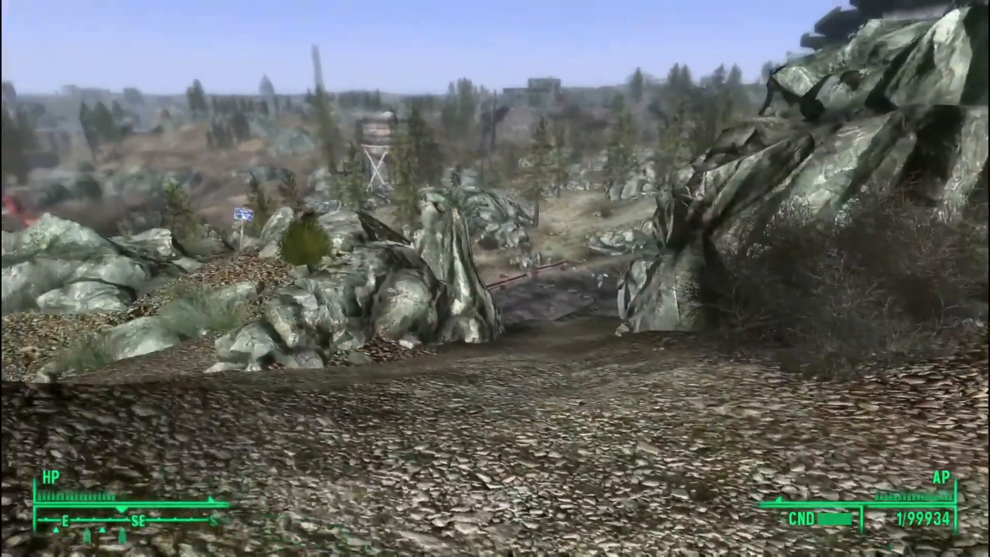
key(w)
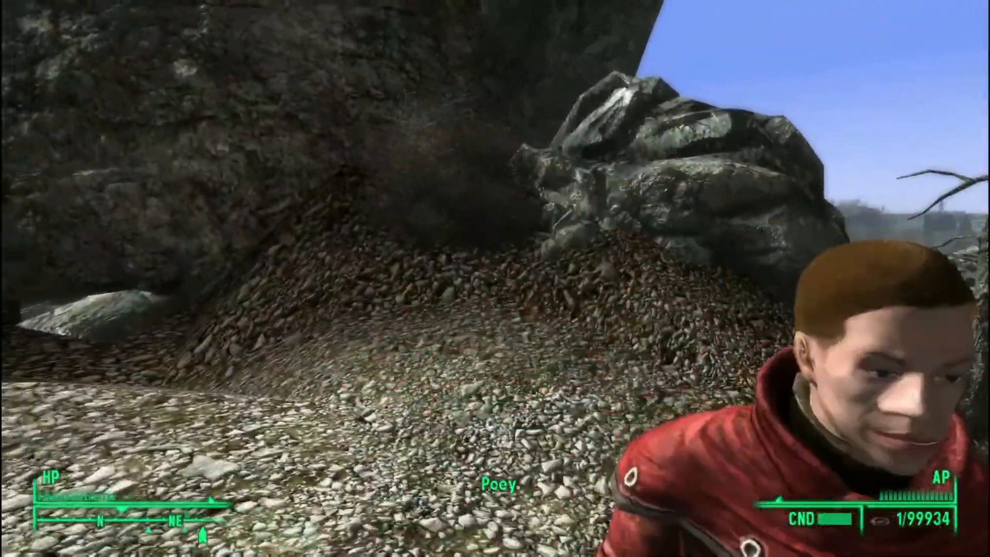
key(w)
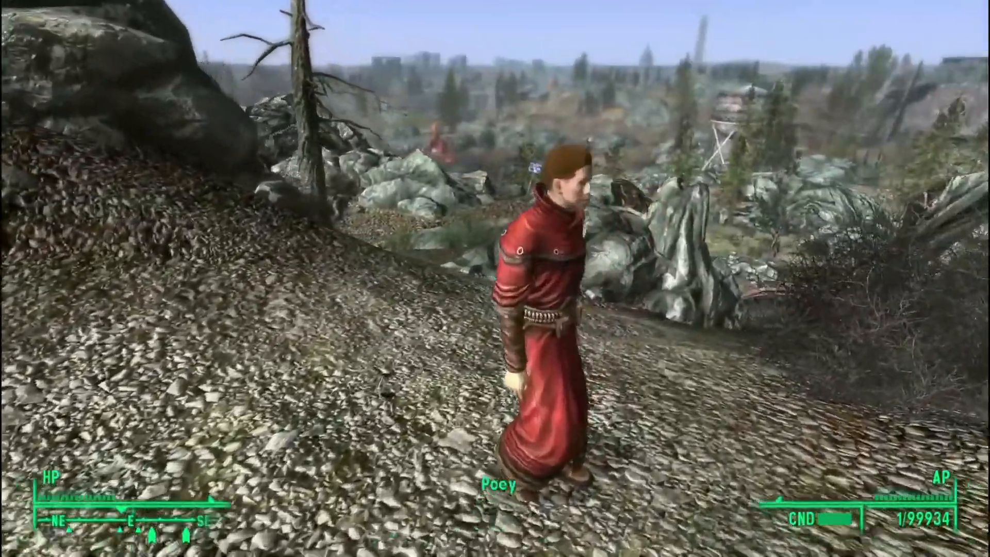
key(e)
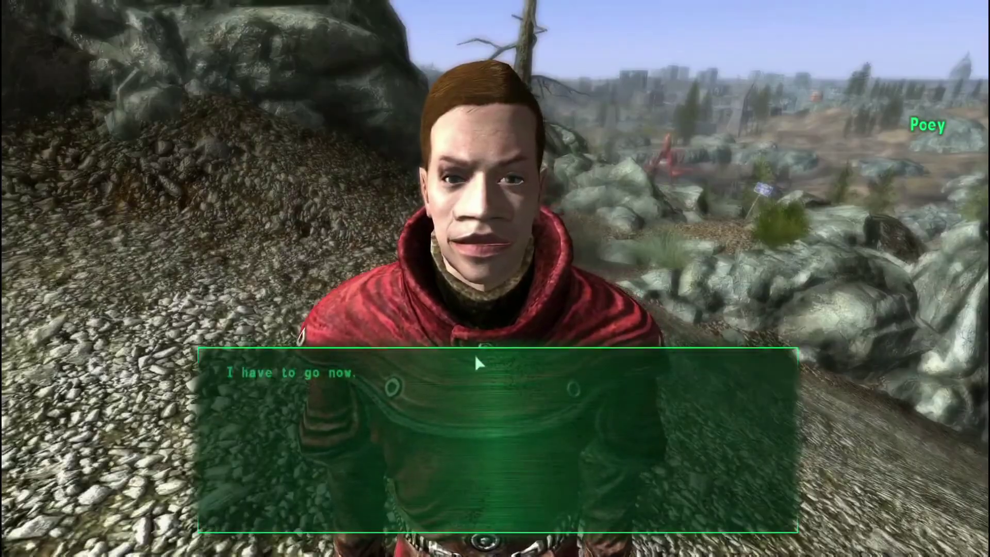
click(475, 359)
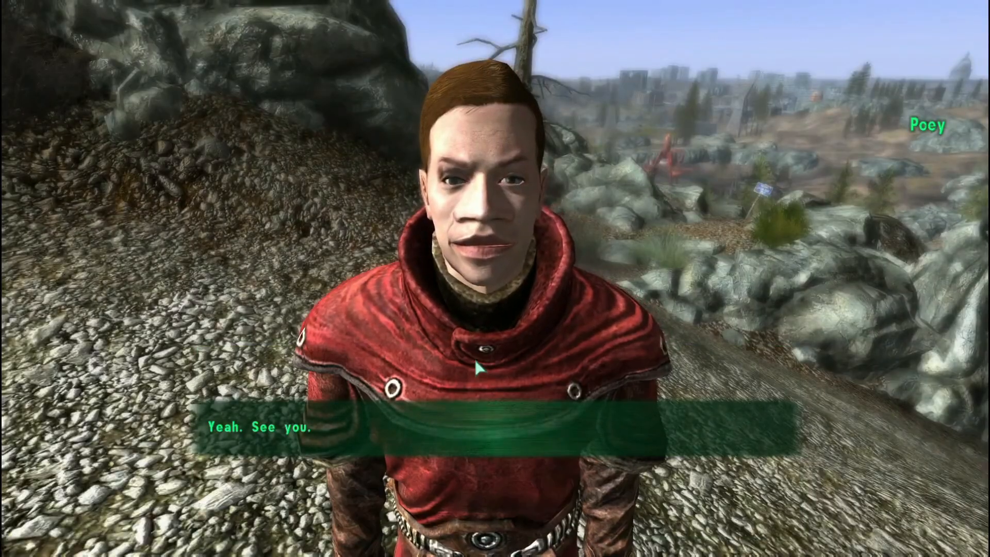
key(w)
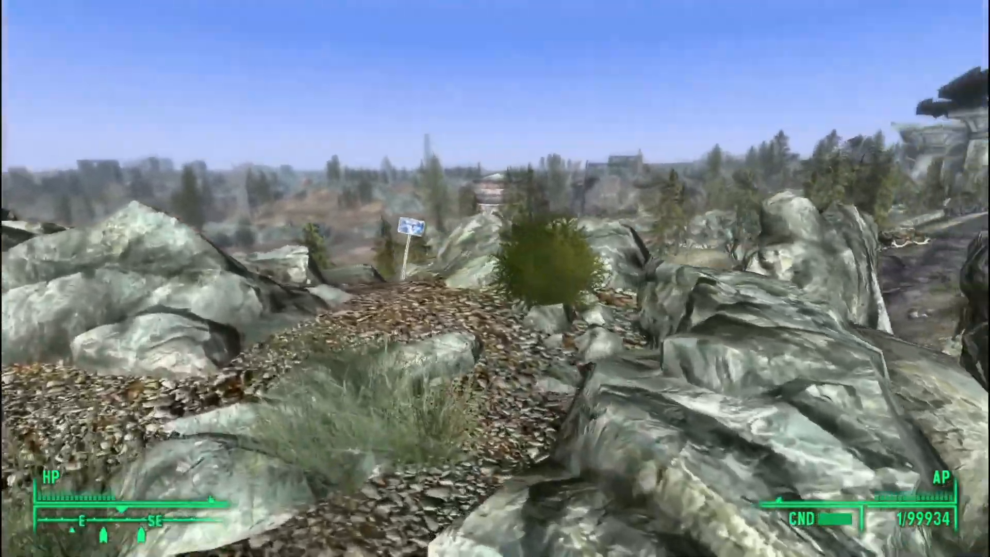
key(w)
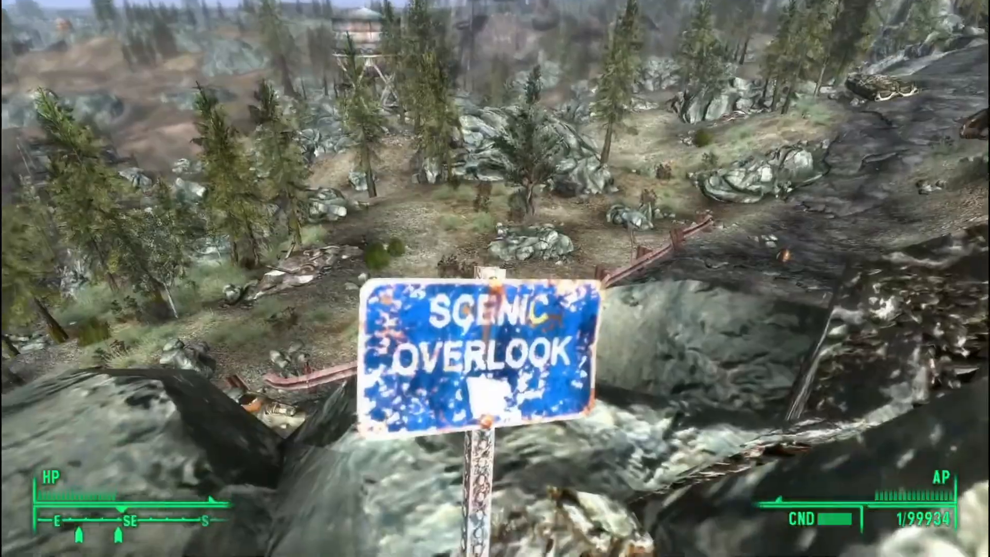
key(w)
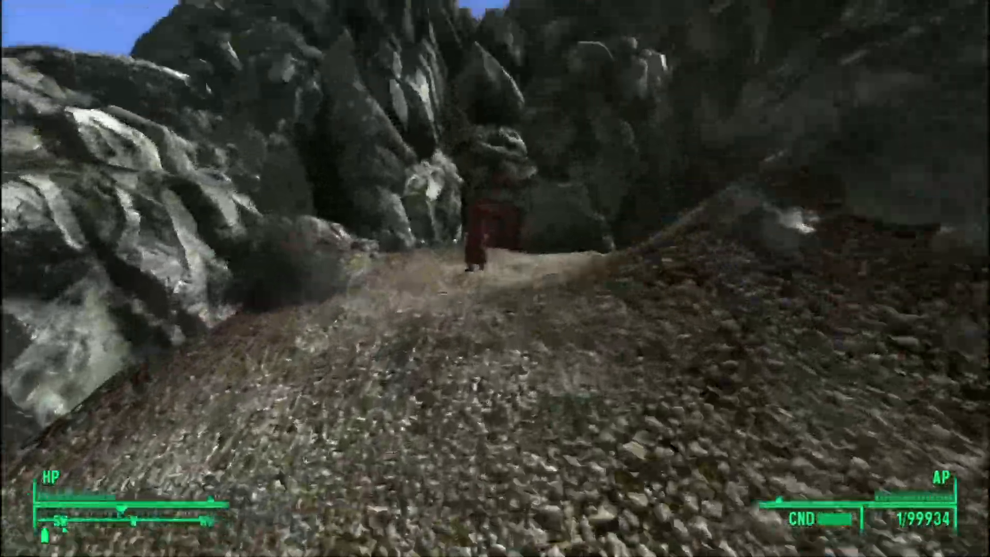